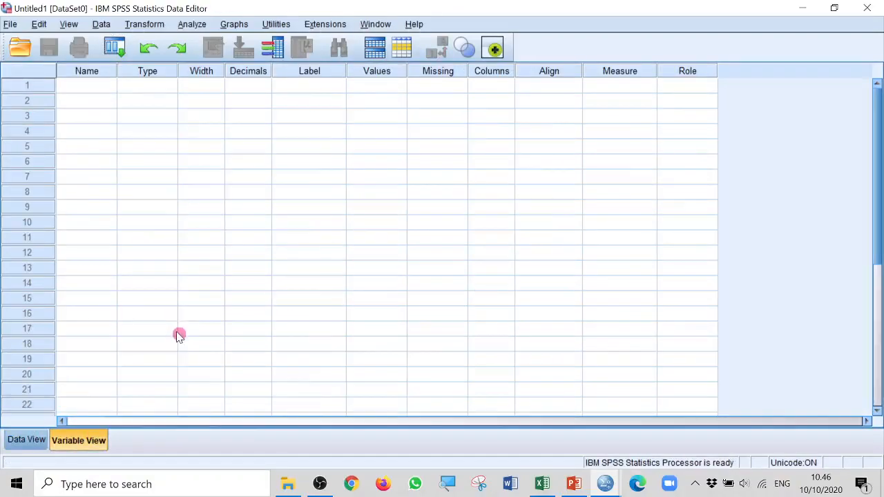
Review the respondent data in the Excel workbook, and return to the empty SPSS dataset's data grid
left_click(21, 439)
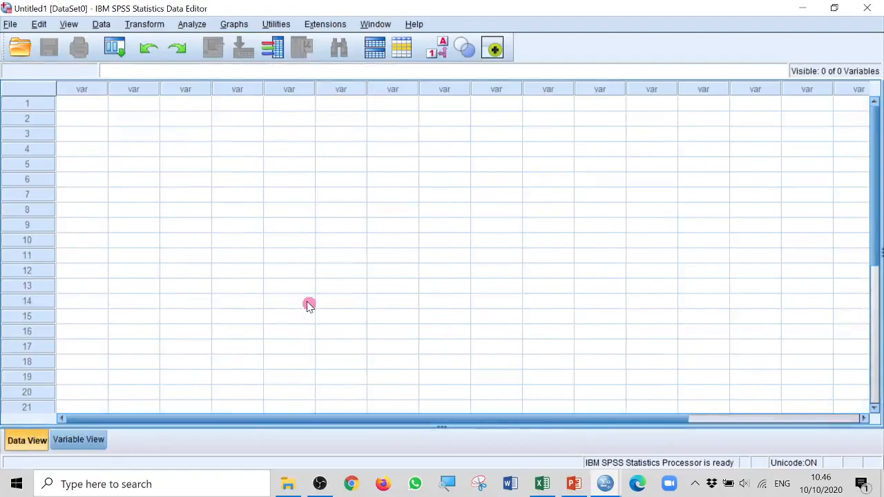
left_click(542, 483)
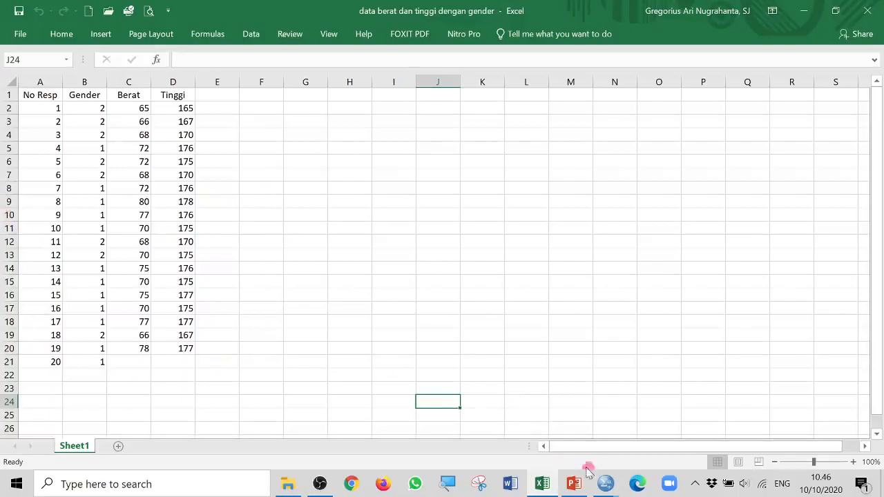
mouse_move(605, 484)
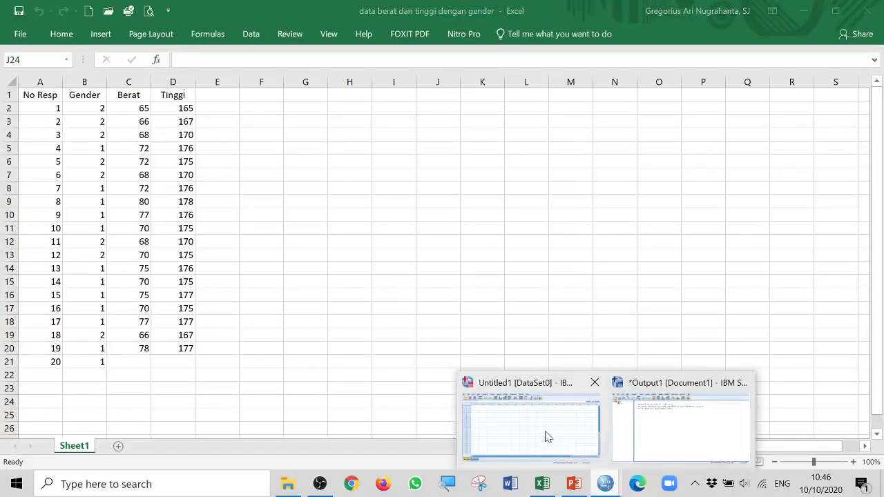
left_click(546, 436)
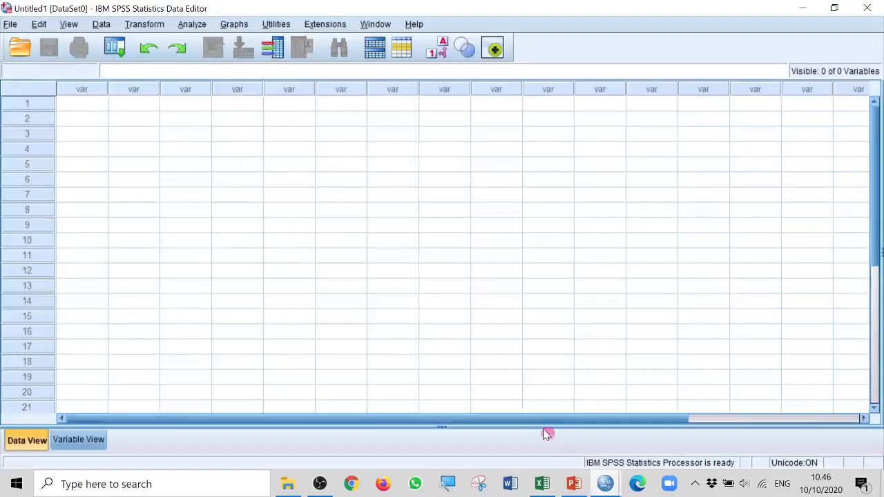
Import the Excel file "data berat dan tinggi dengan gender.xlsx" from Sheet1, reading variable names from the first row
left_click(11, 26)
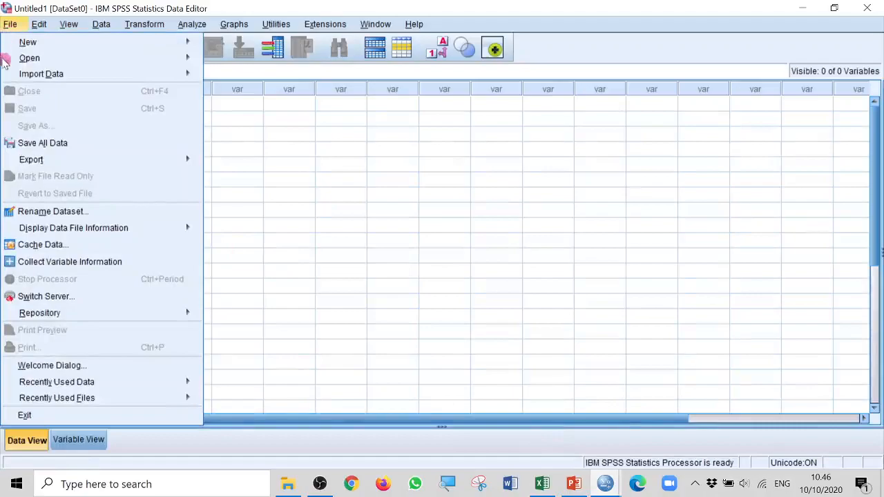
mouse_move(47, 76)
mouse_move(189, 76)
mouse_move(223, 80)
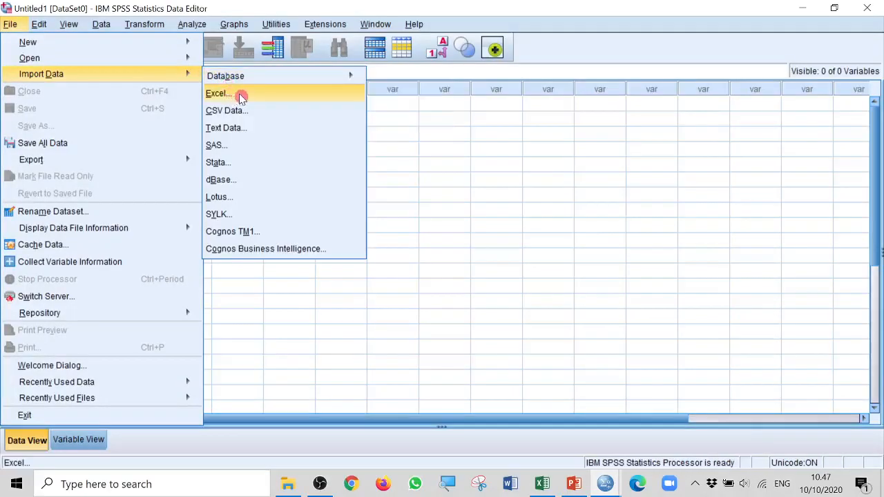
left_click(241, 98)
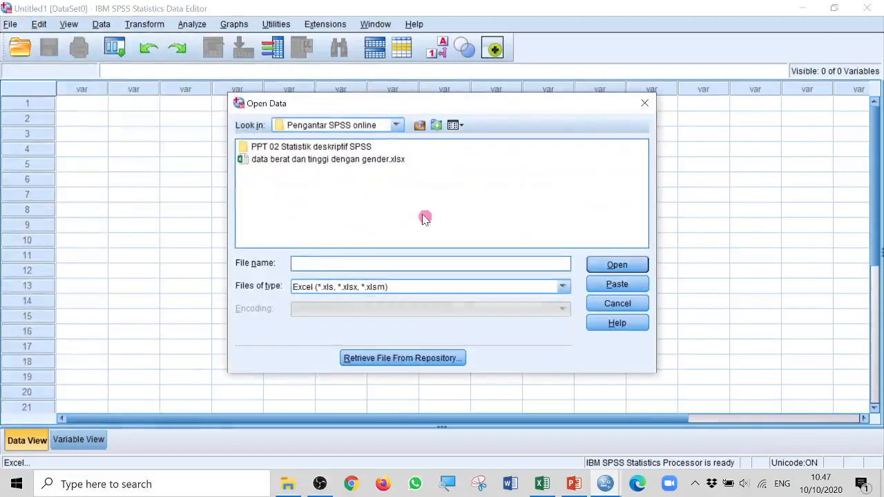
left_click(365, 164)
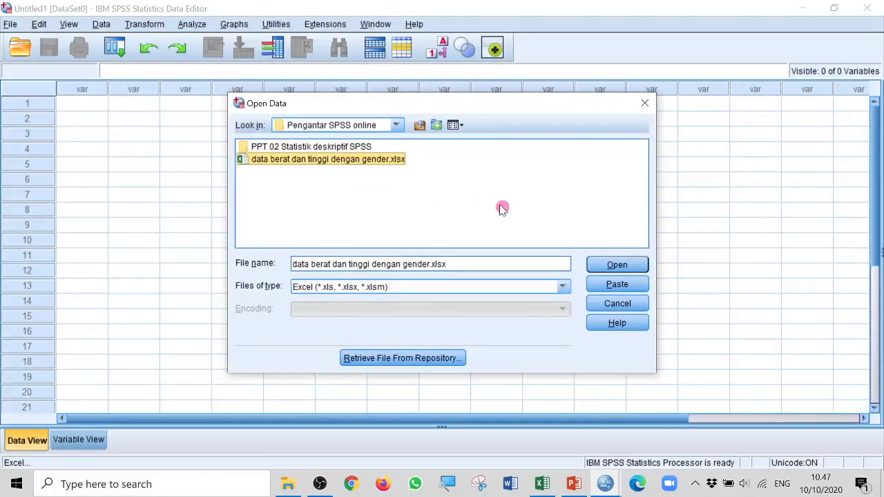
left_click(625, 266)
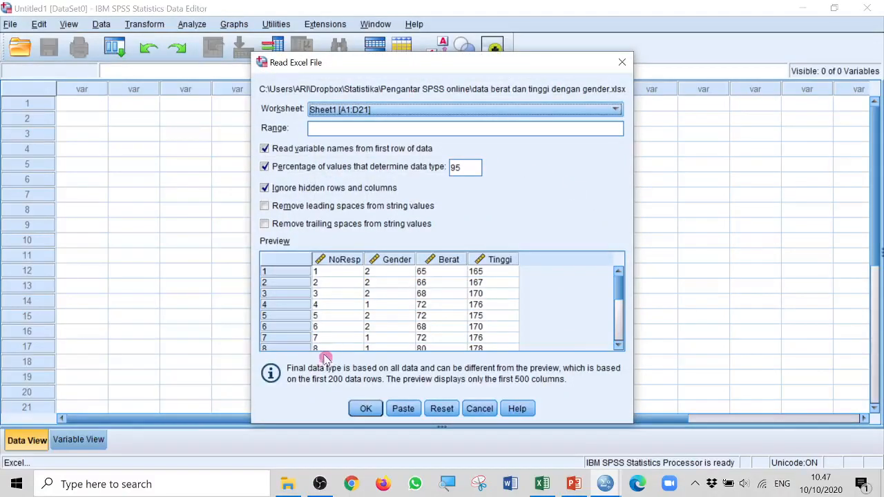
left_click(366, 408)
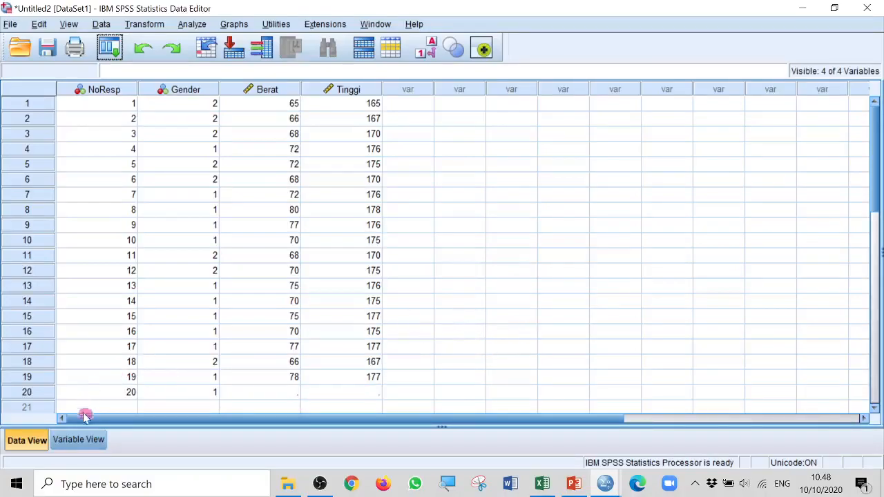
Label the NoResp variable "Nomor Responden" and the Gender variable "Laki-laki dan Perempuan"
left_click(79, 440)
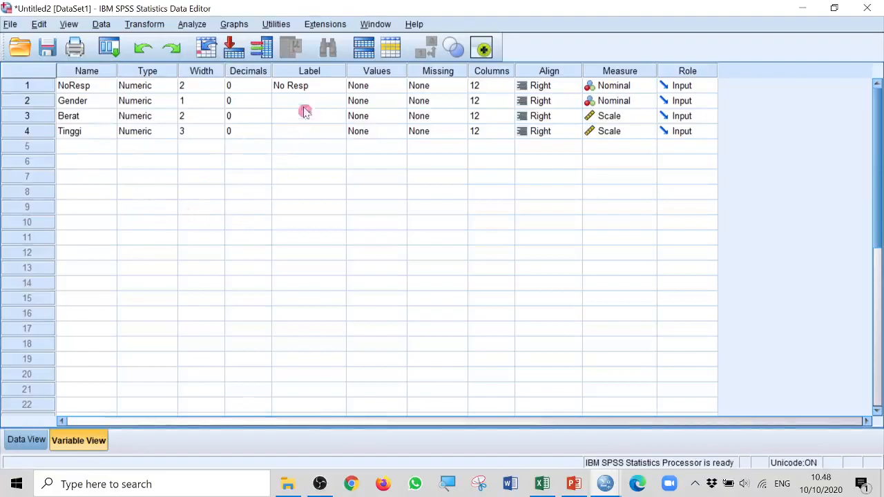
left_click(323, 85)
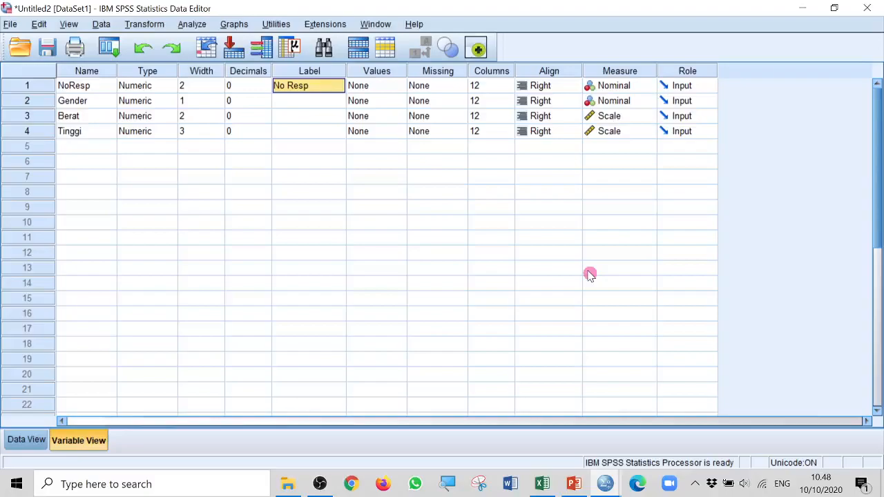
type("Nomo")
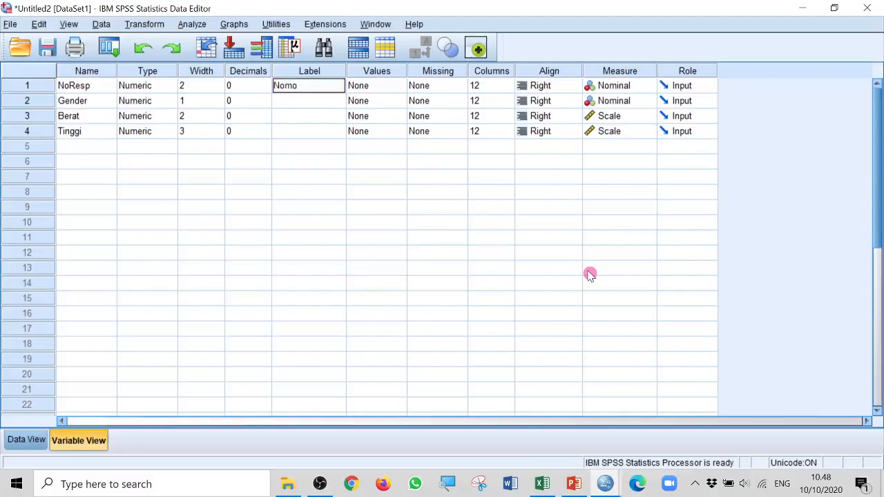
type("r Responden")
key("Return")
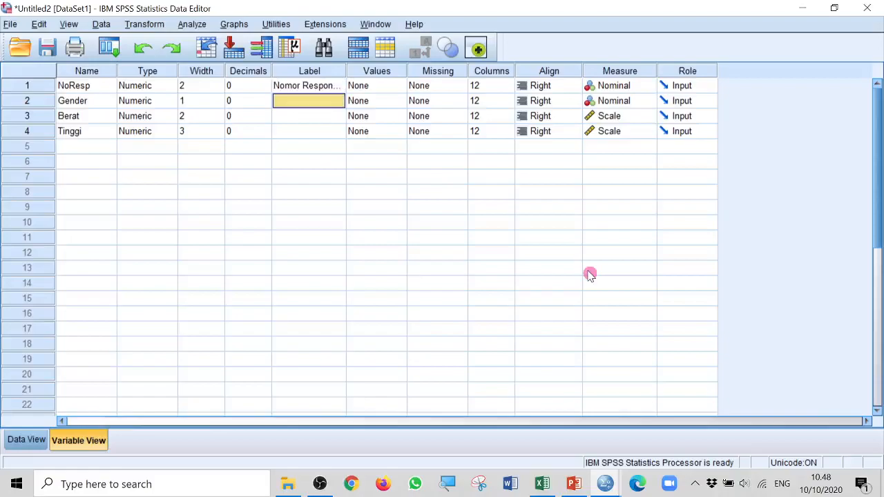
type("Laki")
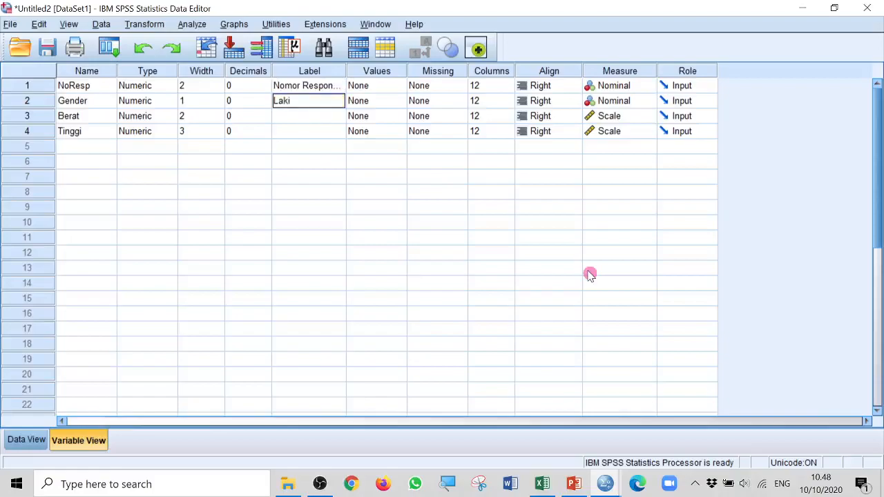
type("-laki dan Perempuan")
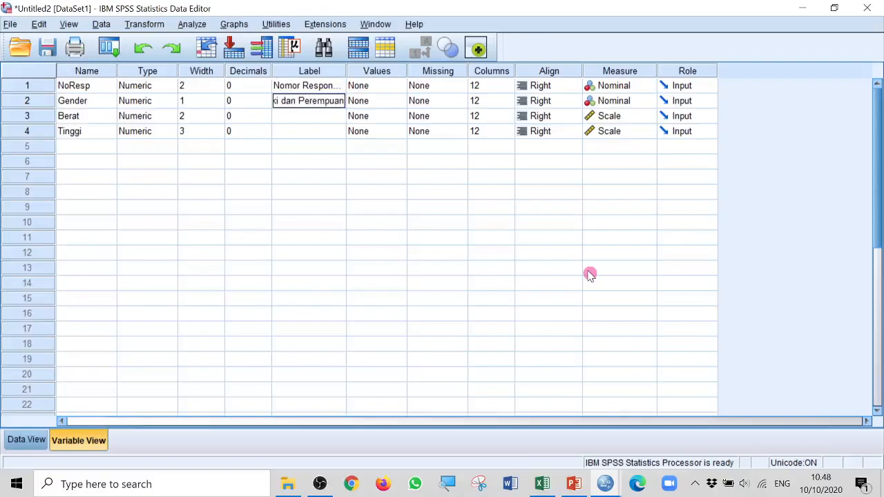
key("Return")
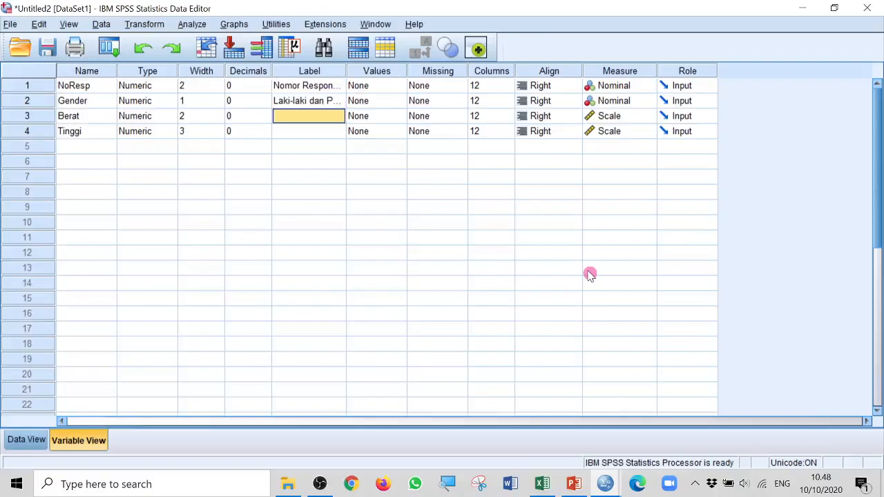
Label the Berat variable "Berat dalam Kilogram" and the Tinggi variable "Tinggi dalam Centimeter"
type("Berat dalam")
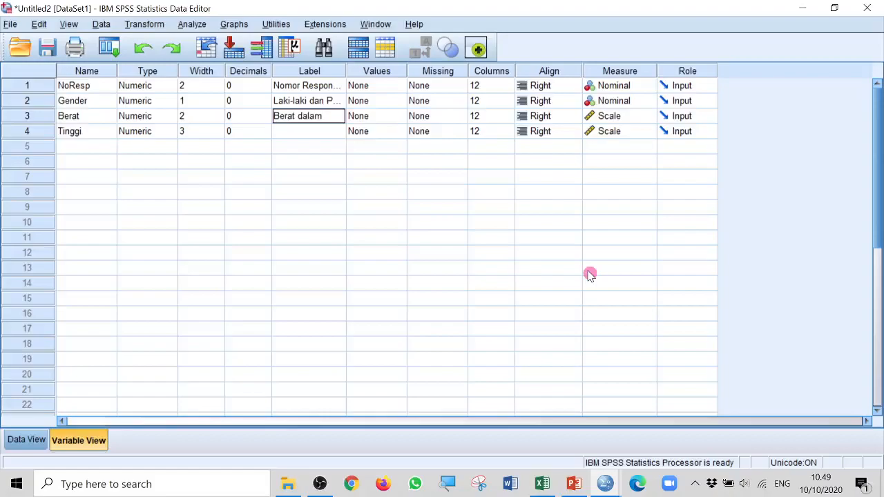
type(" Kilogram")
key("Return")
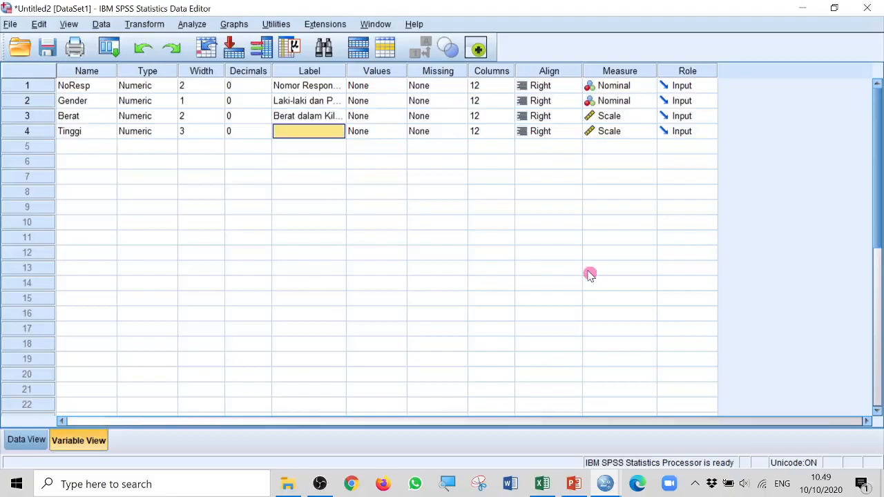
type("T")
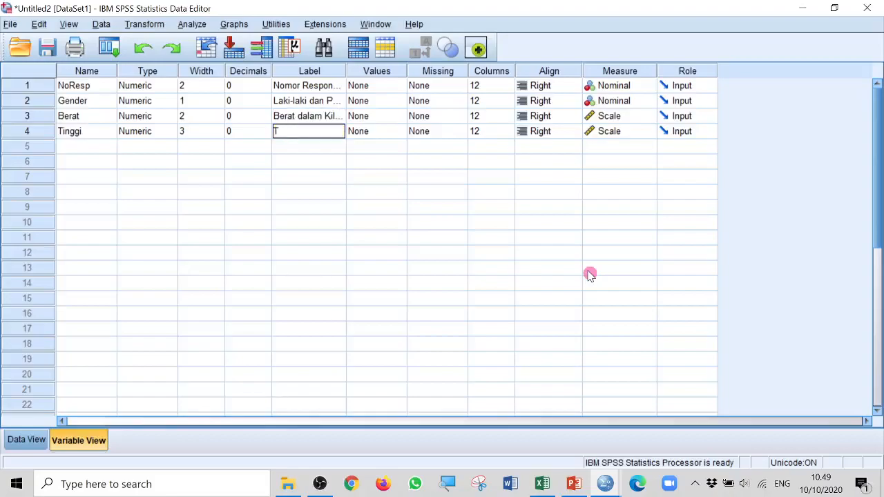
type("inggi dalam Centimeter")
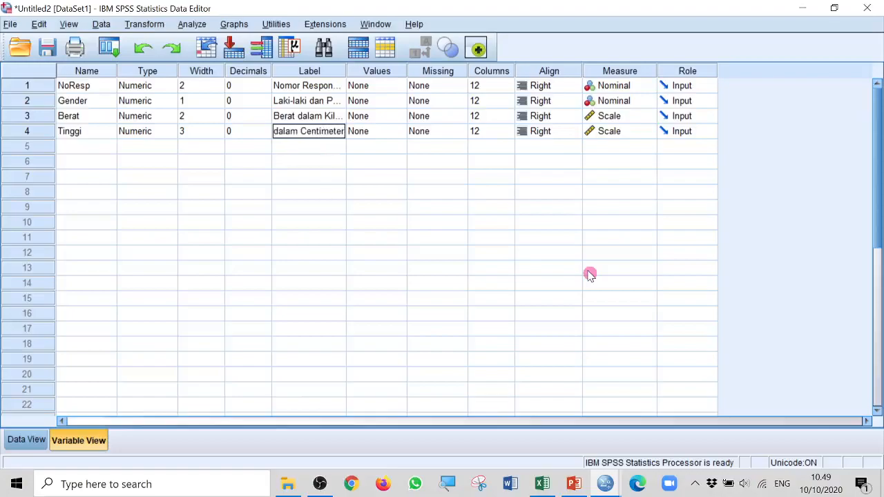
Define the Gender variable's value labels as 1 = "Laki-laki" and 2 = "Perempuan"
left_click(395, 102)
left_click(397, 102)
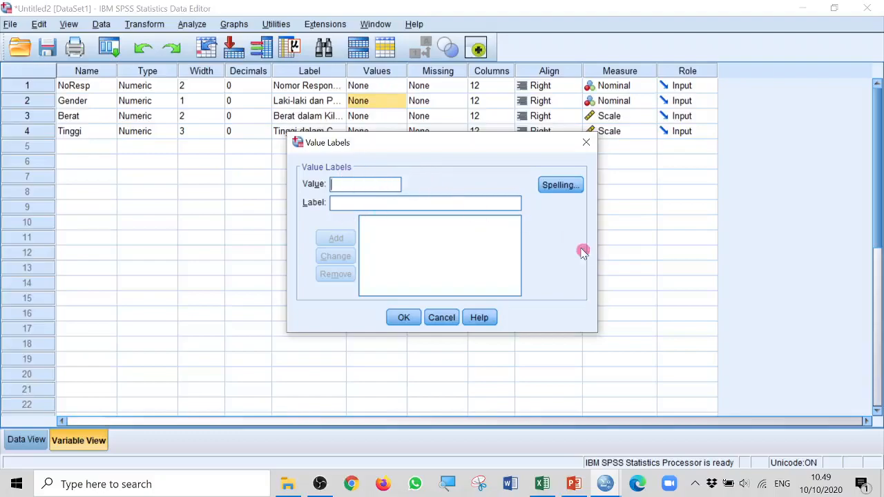
type("1")
type("Laki-laki")
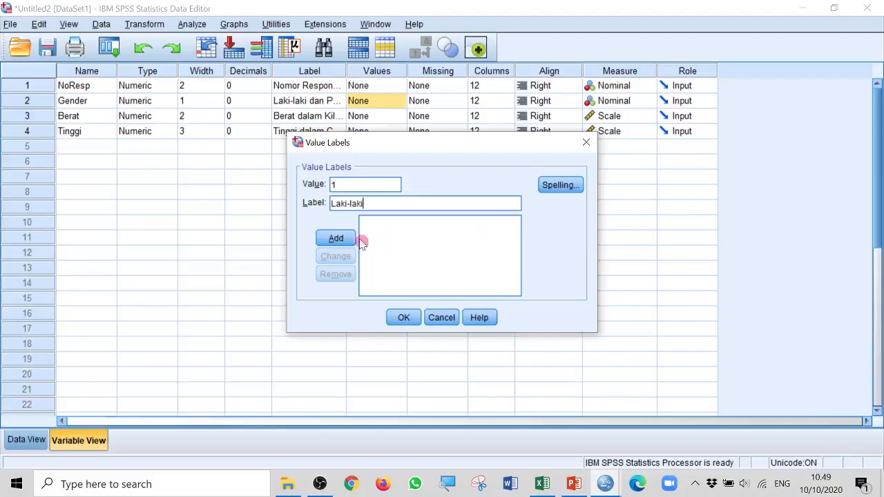
left_click(338, 238)
type("2")
left_click(355, 201)
left_click(476, 259)
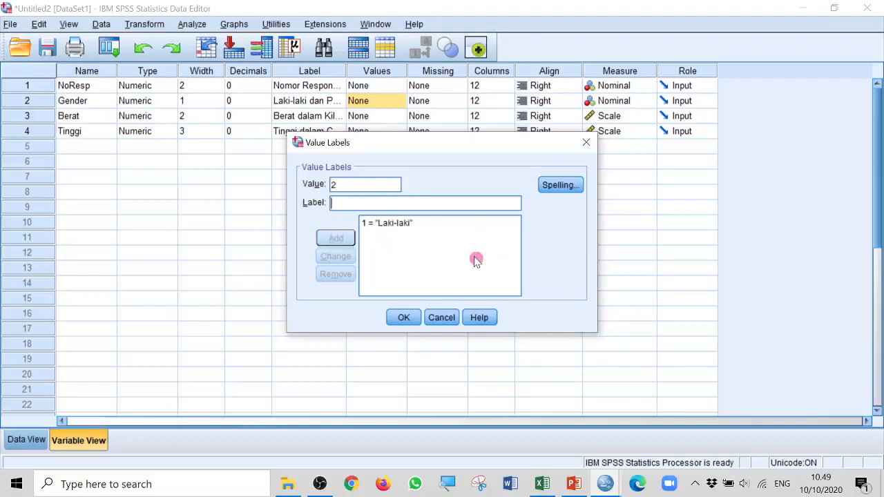
type("Perempuan")
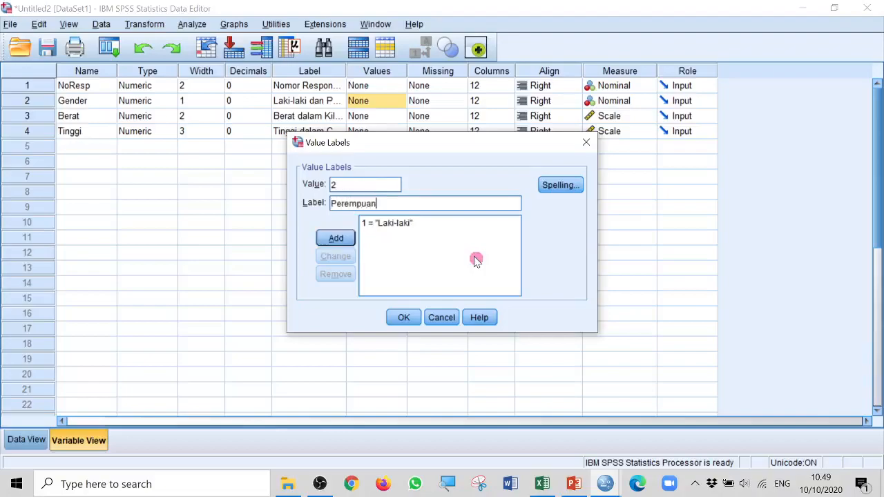
left_click(337, 239)
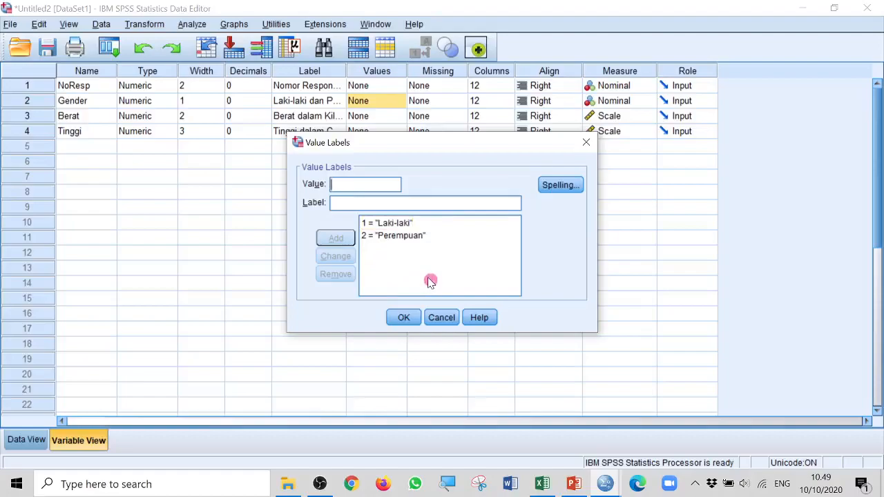
left_click(470, 228)
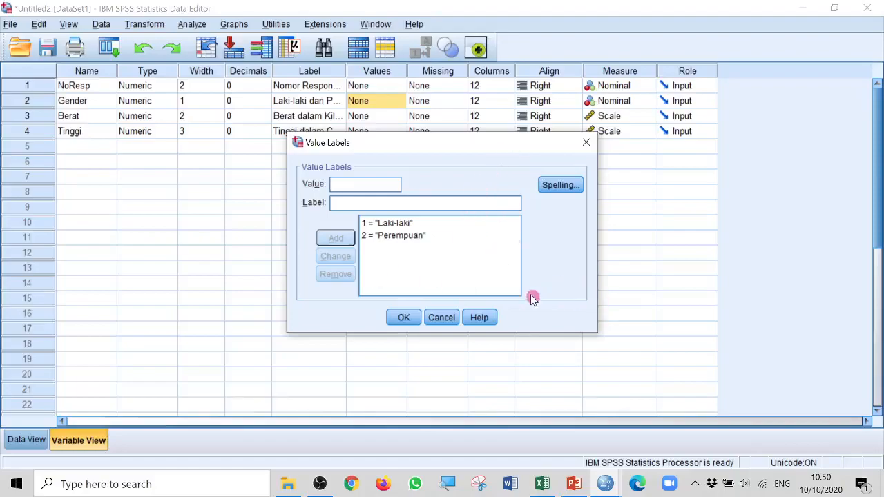
left_click(407, 318)
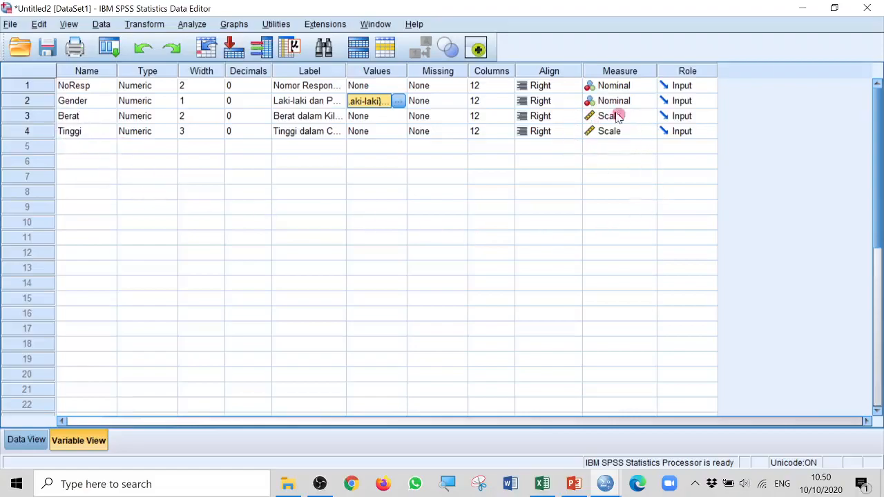
Display the Gender value labels in the data grid, and switch back to the numeric codes
left_click(24, 441)
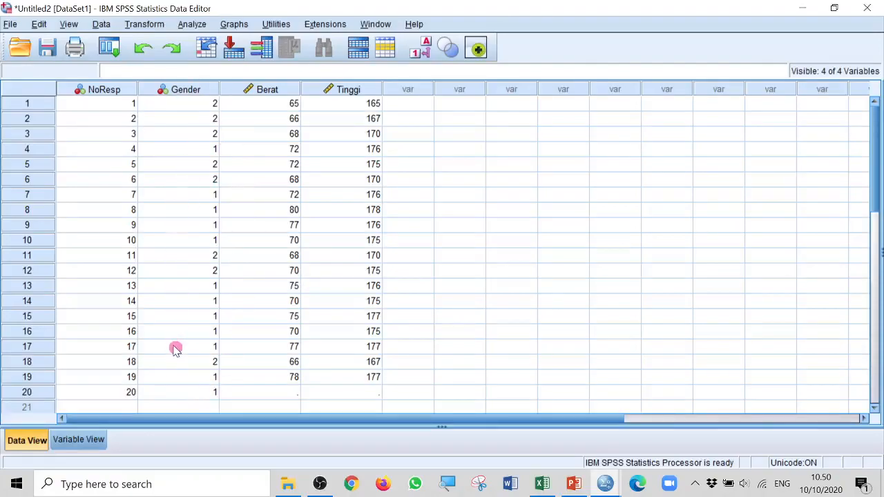
left_click(424, 53)
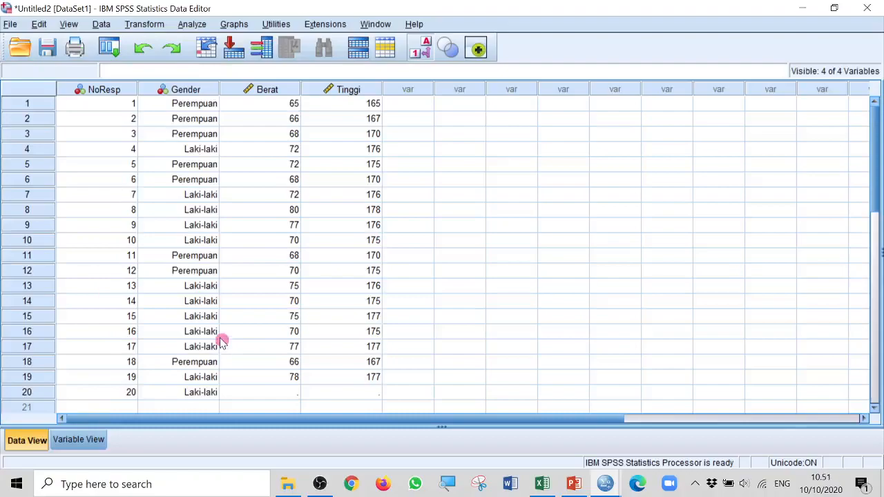
left_click(422, 51)
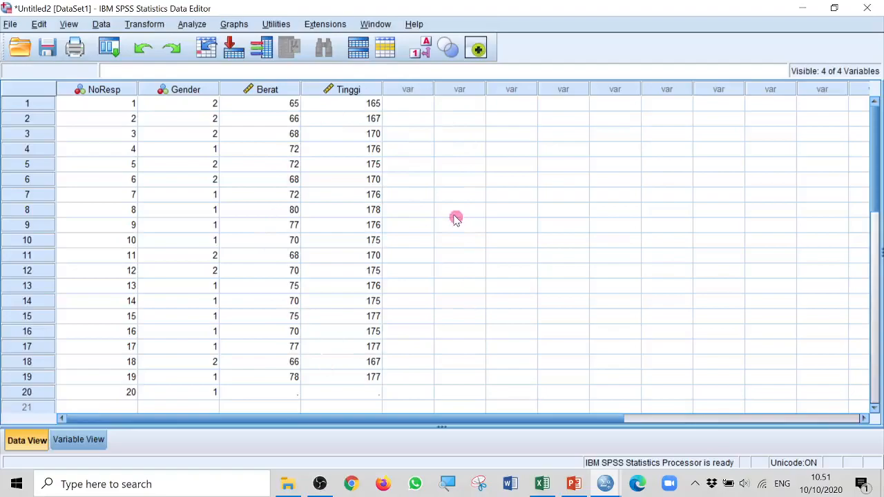
Sort the cases by the Tinggi variable in ascending order
left_click(349, 89)
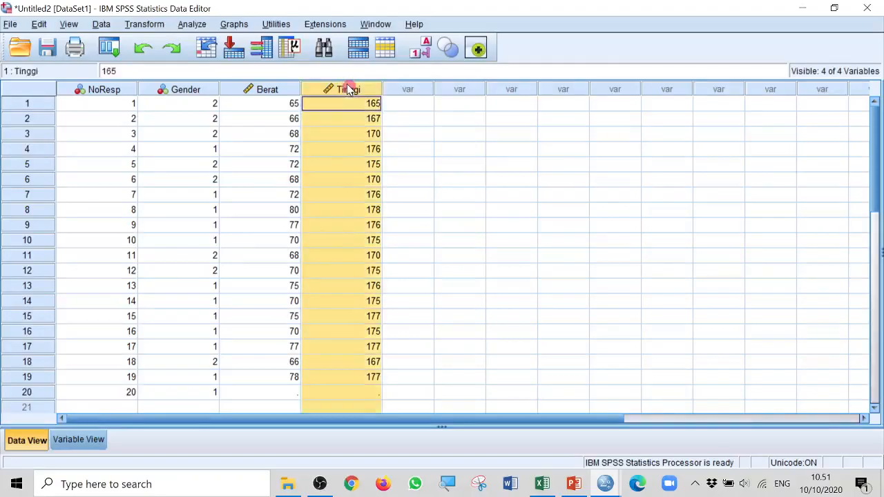
right_click(349, 89)
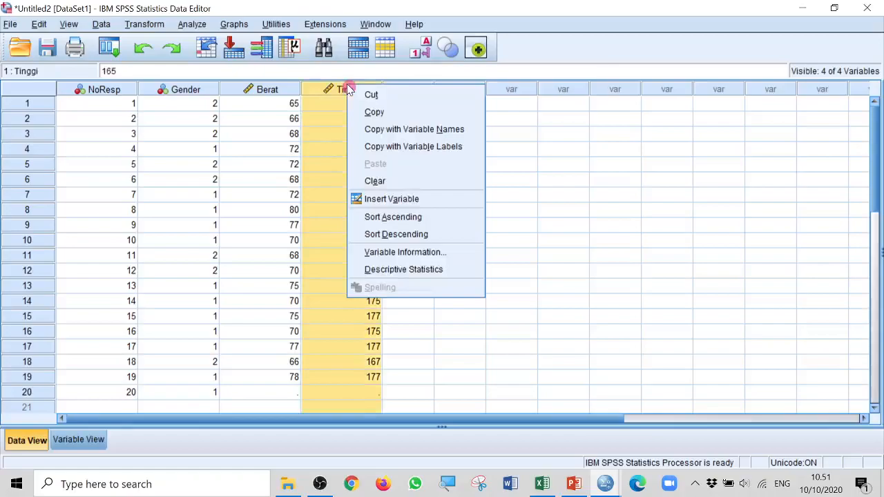
left_click(424, 218)
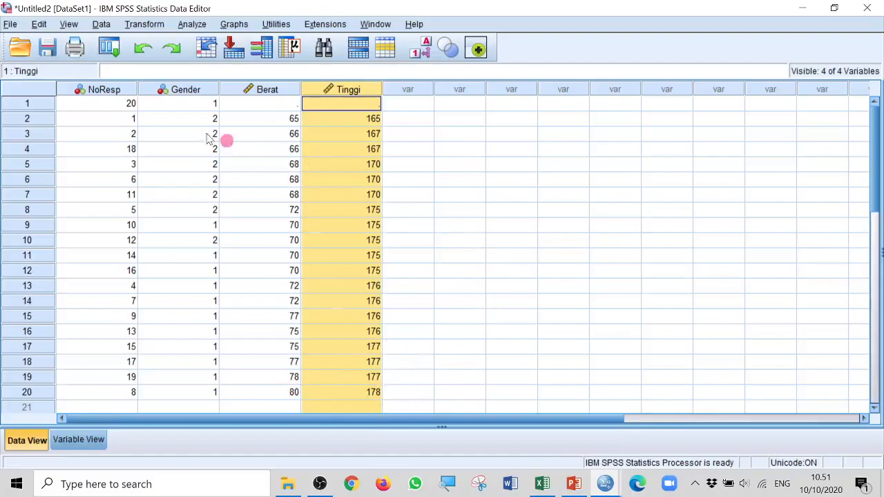
Sort the cases by the NoResp variable in ascending order
left_click(104, 90)
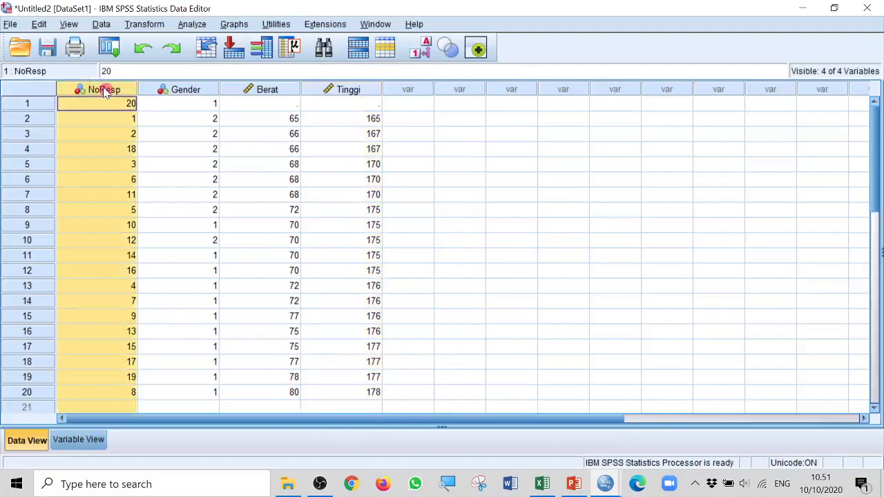
right_click(104, 90)
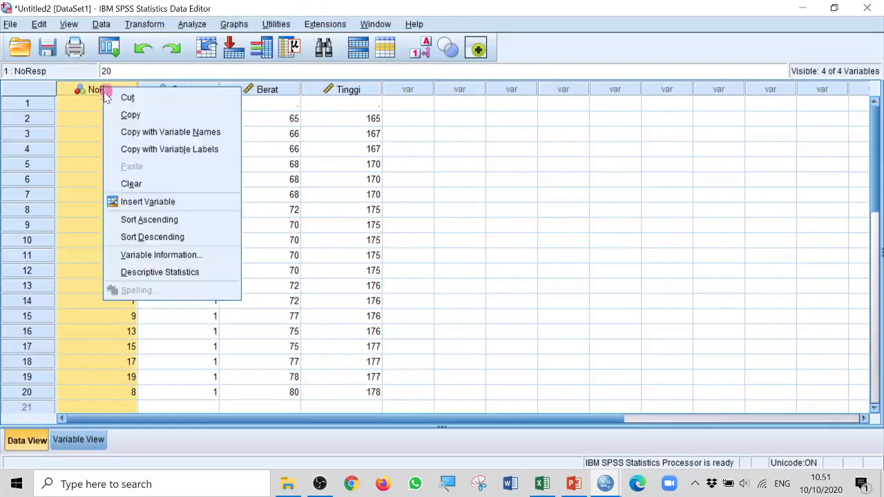
left_click(173, 222)
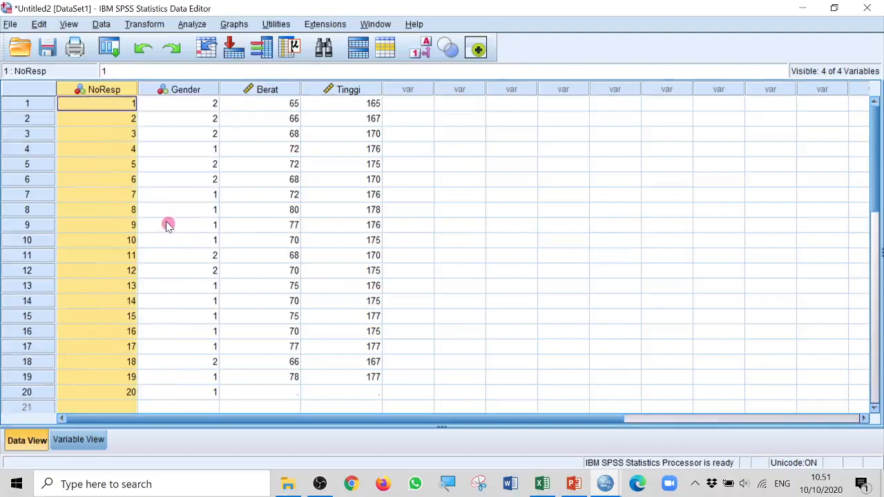
left_click(613, 212)
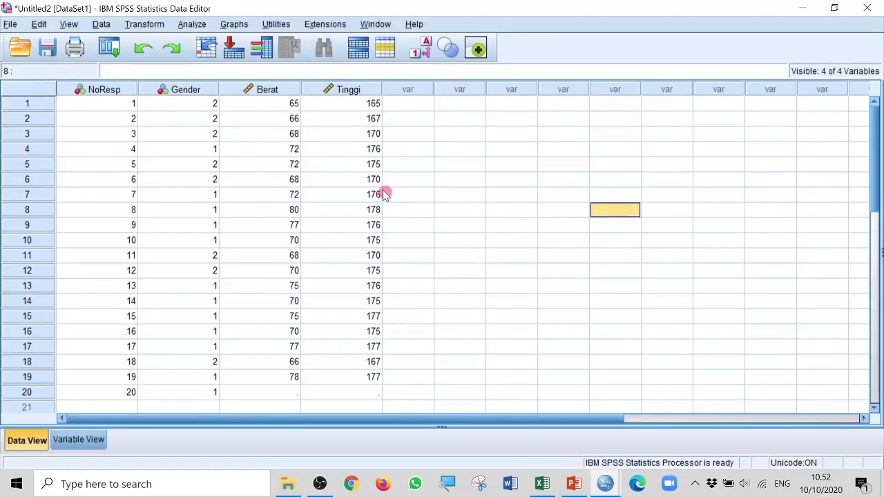
Run Frequencies with frequency tables for the Gender, Berat and Tinggi variables, and review the resulting tables
left_click(189, 26)
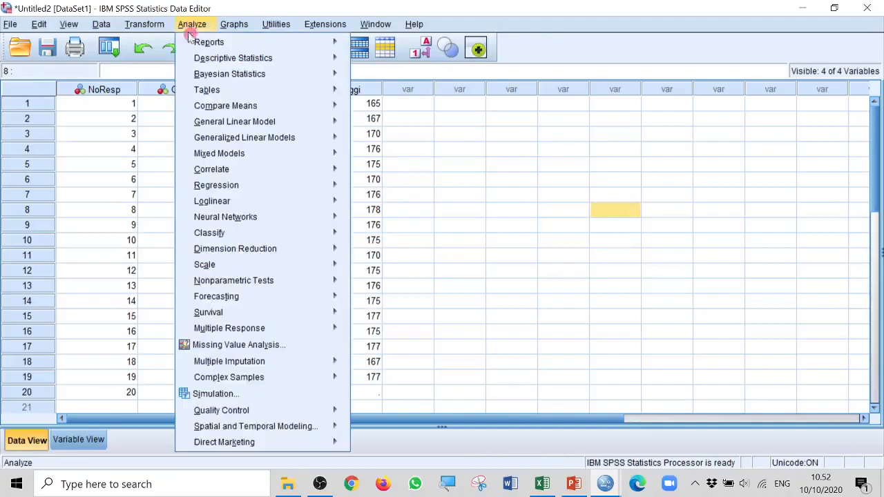
mouse_move(207, 61)
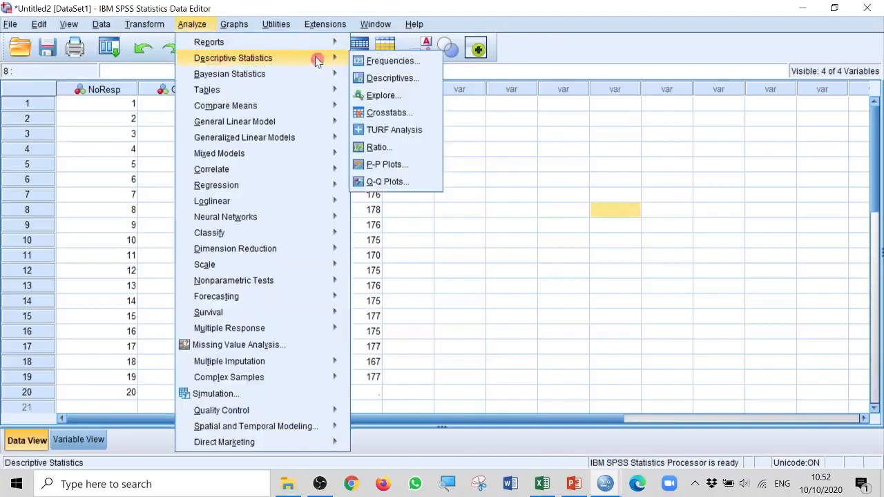
left_click(415, 63)
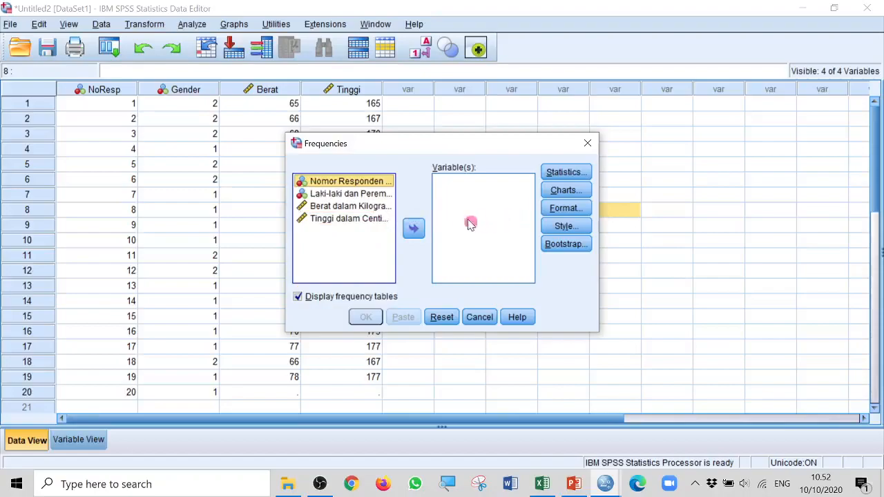
left_click(341, 196)
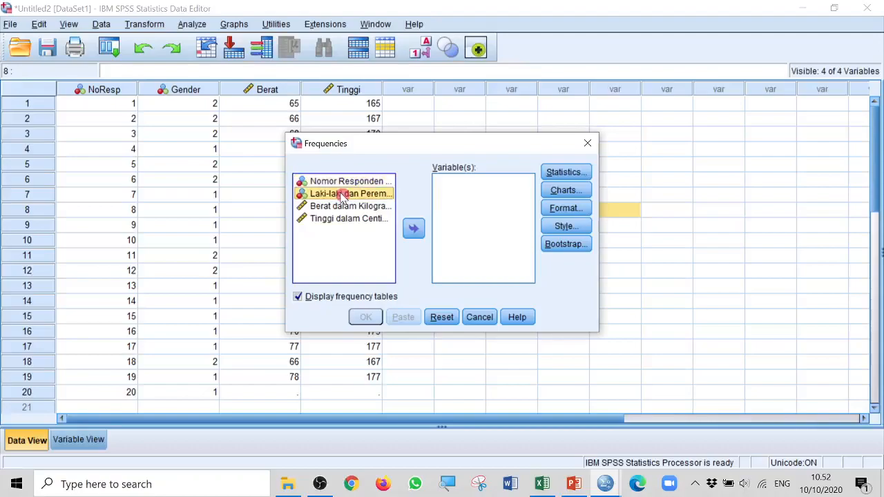
left_click_drag(341, 198, 471, 205)
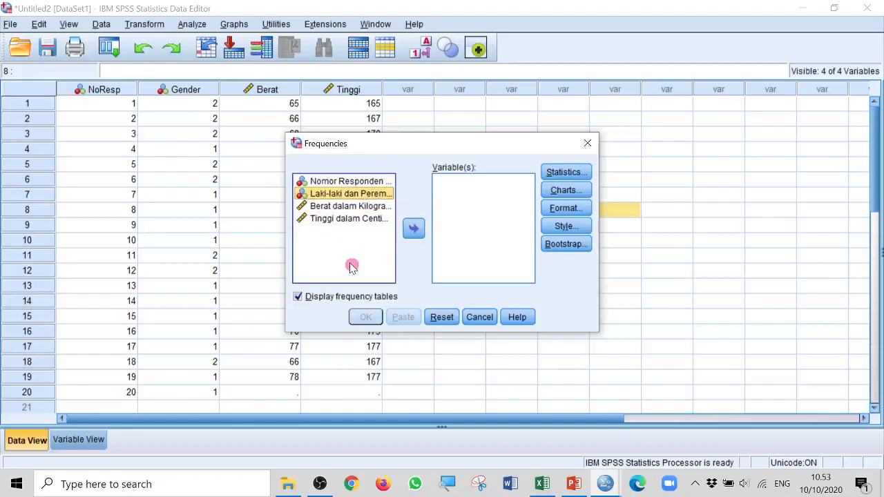
left_click(352, 218, "shift")
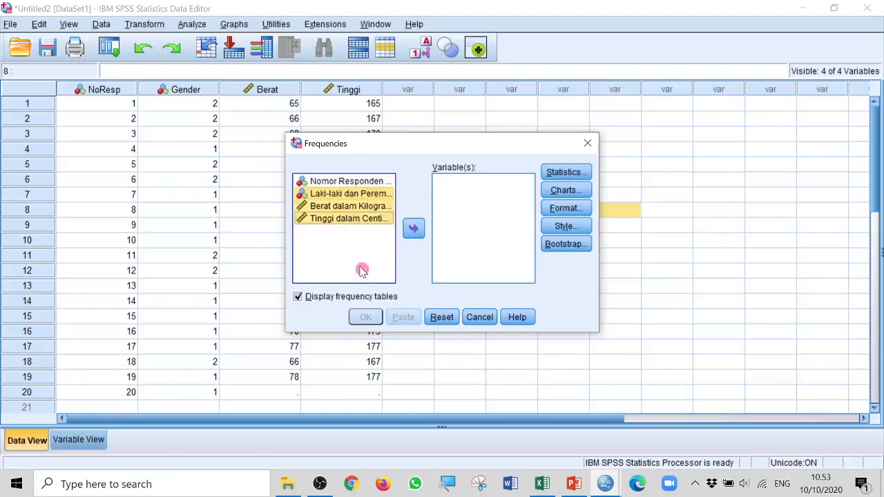
left_click(415, 229)
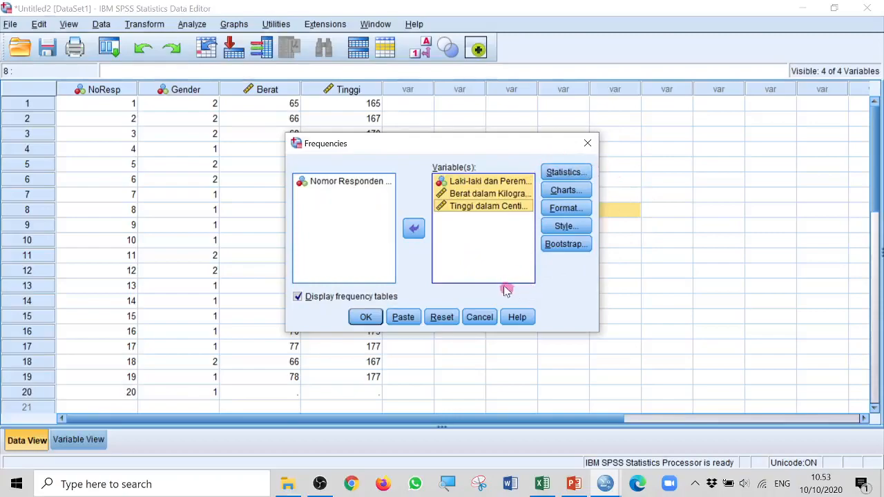
left_click(366, 316)
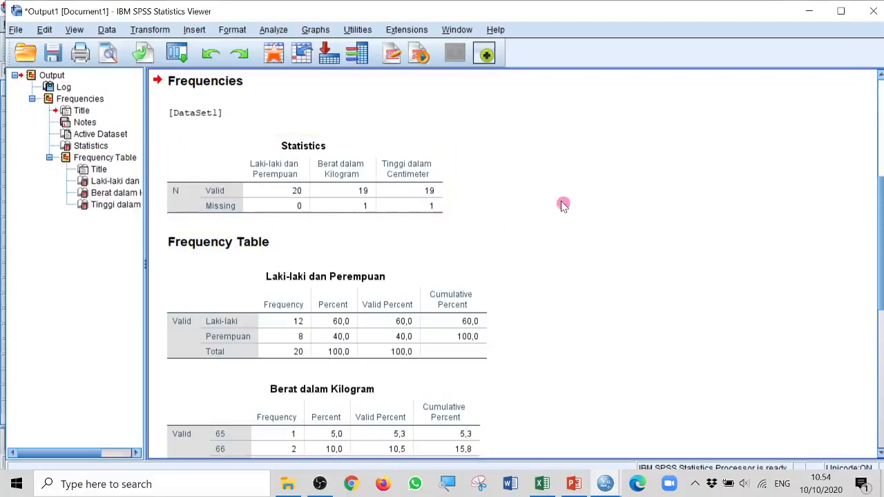
scroll(562, 209, "down", 2)
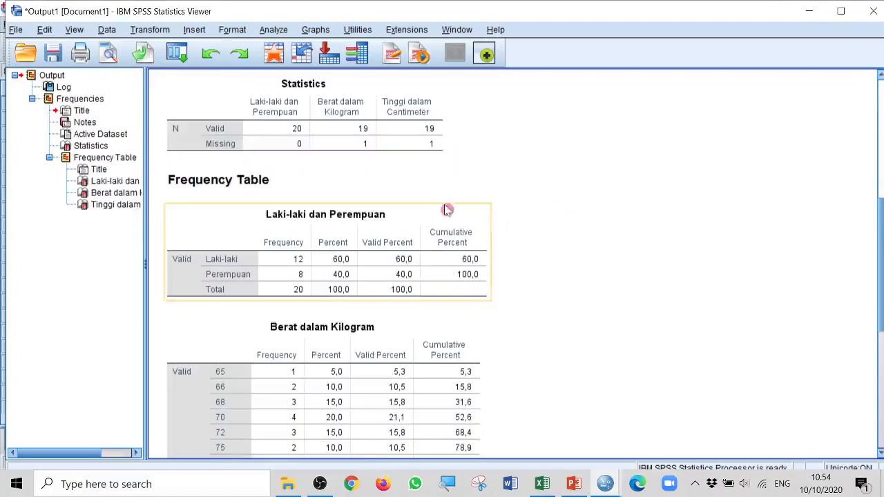
scroll(589, 253, "down", 2)
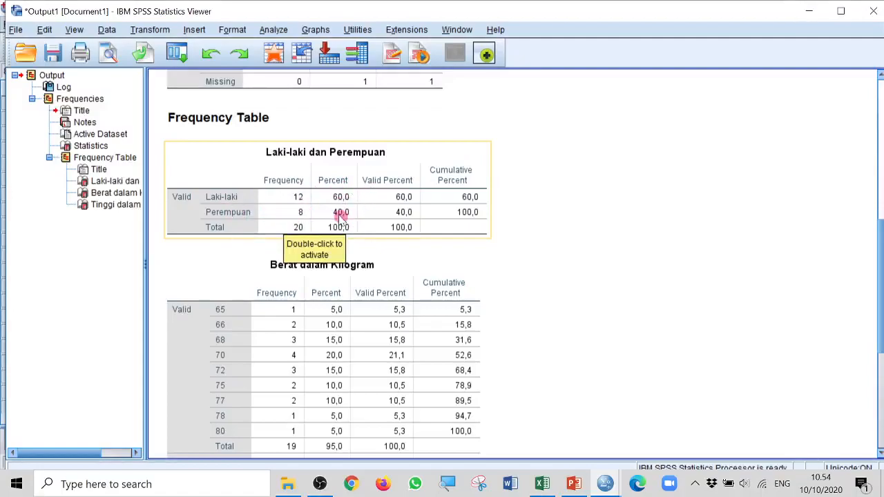
scroll(552, 301, "down", 3)
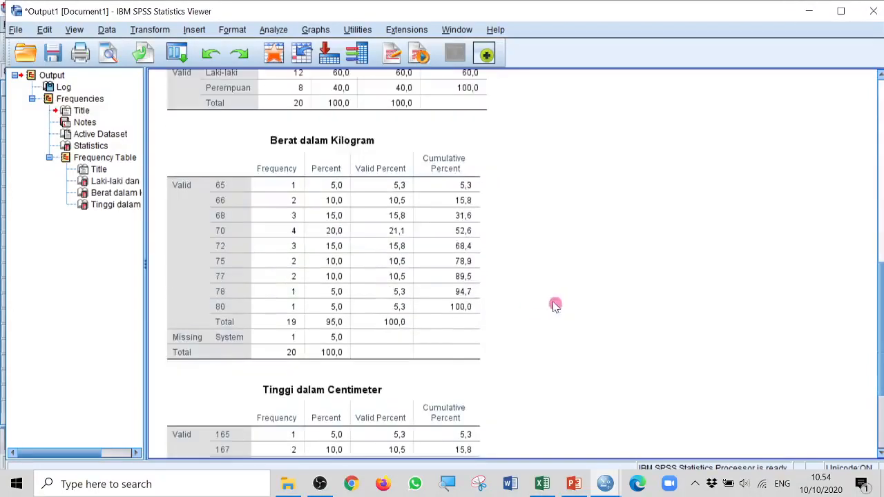
scroll(446, 311, "down", 3)
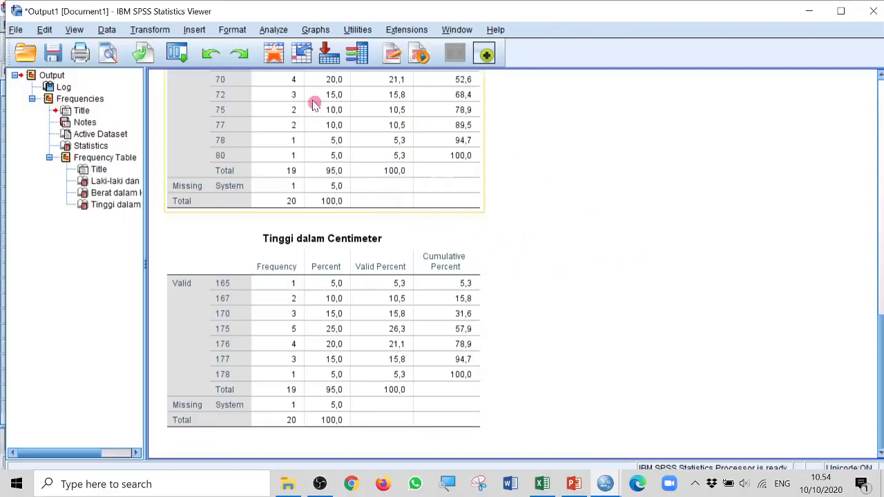
Set up another Frequencies analysis of the same three variables, requesting the mean, median, mode and sum
left_click(270, 30)
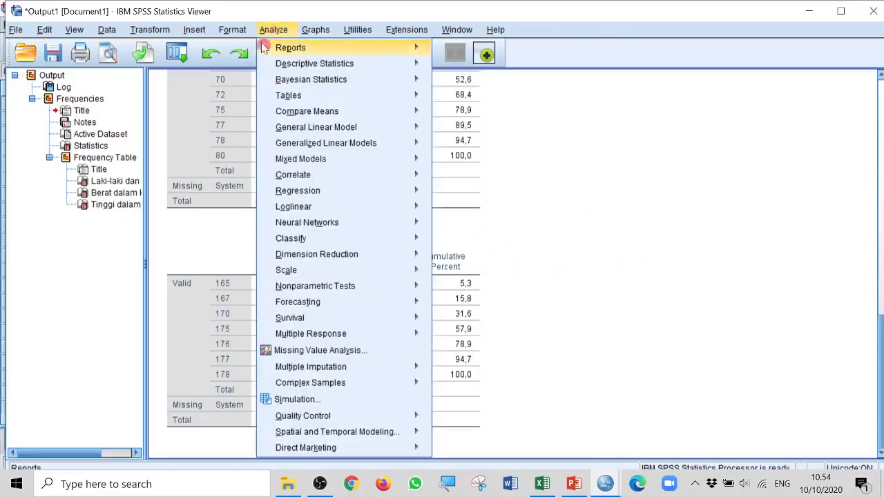
mouse_move(320, 63)
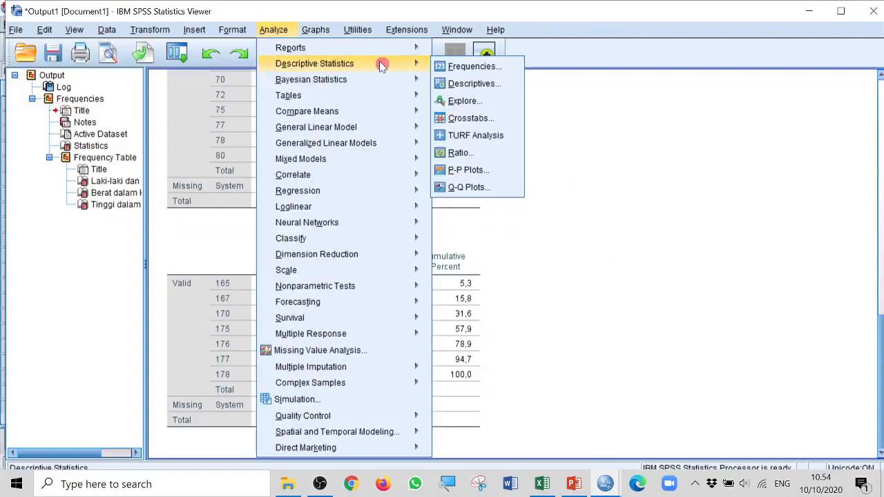
left_click(483, 66)
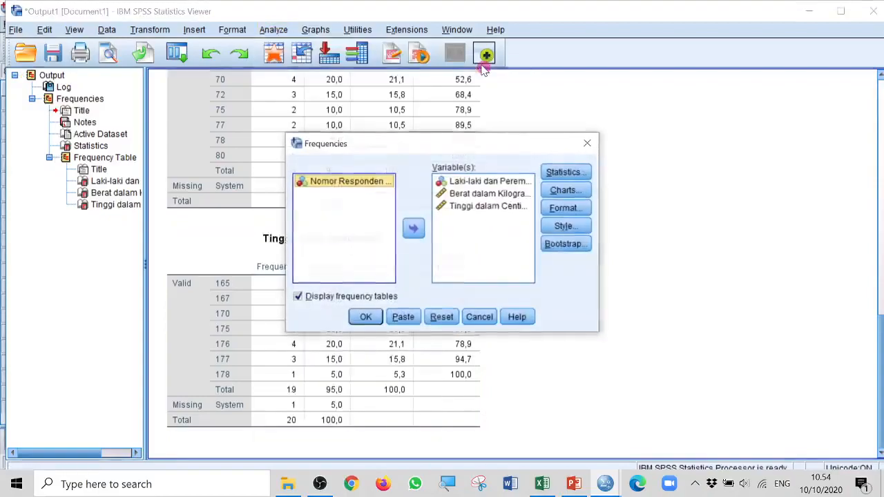
left_click(576, 173)
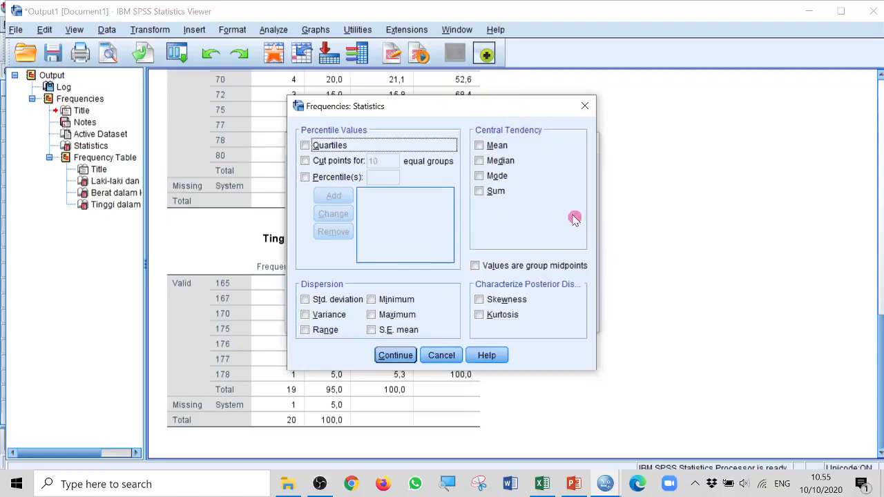
left_click(479, 145)
left_click(480, 161)
left_click(479, 176)
left_click(480, 191)
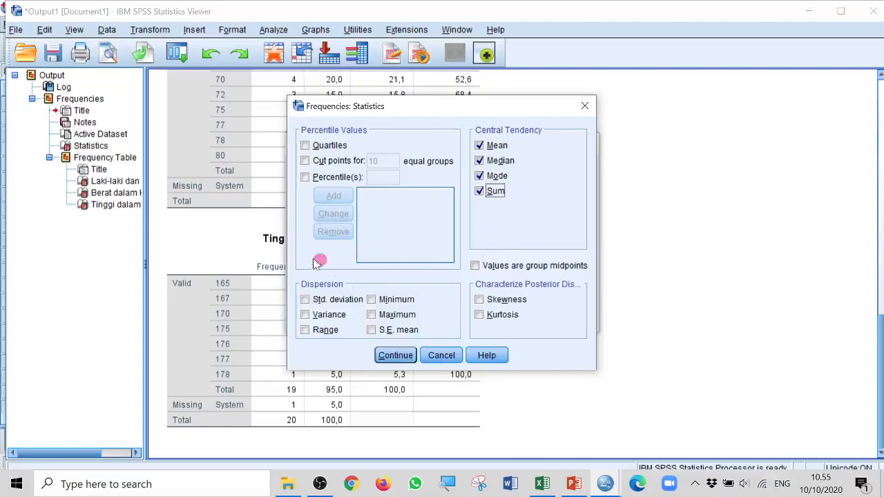
Request the dispersion statistics standard deviation, variance, range, minimum, maximum and S.E. mean for the frequency analysis
left_click(304, 299)
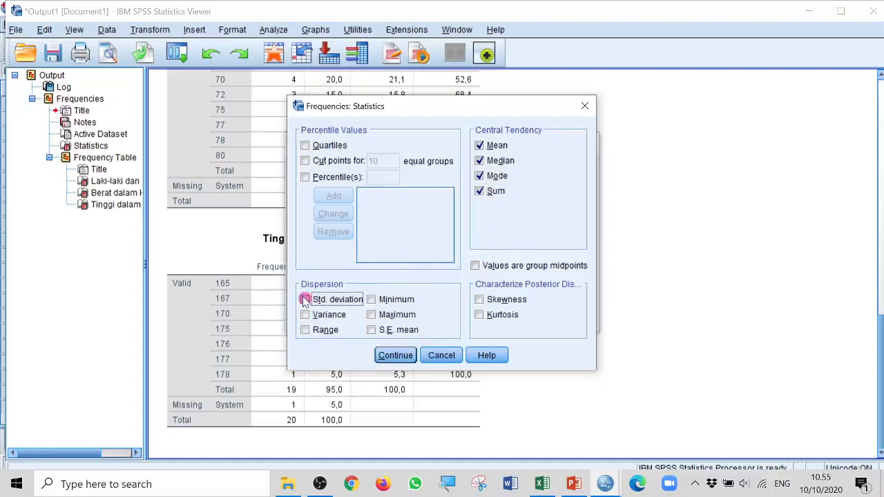
left_click(304, 314)
left_click(304, 329)
left_click(371, 299)
left_click(371, 315)
left_click(371, 330)
Treat the values as group midpoints, and include skewness and kurtosis in the requested statistics
left_click(475, 266)
left_click(478, 299)
left_click(478, 314)
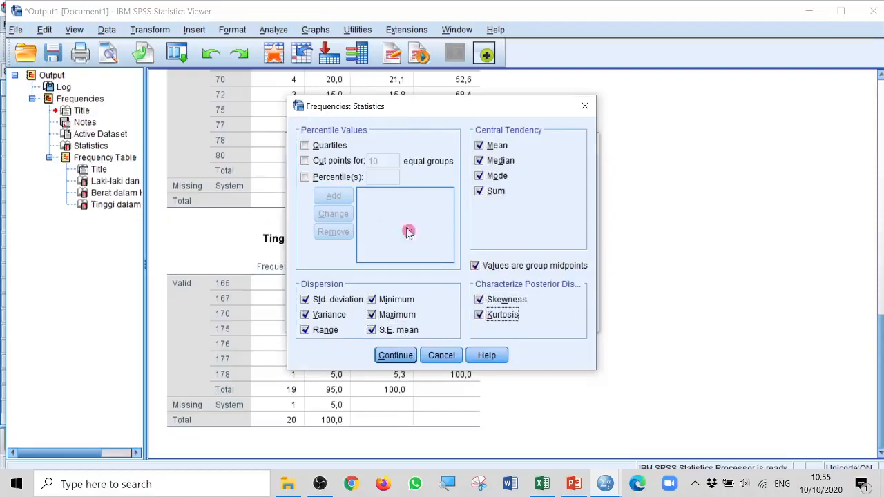
Add quartiles and the 92nd percentile to the requested statistics, and run the frequency analysis
left_click(305, 145)
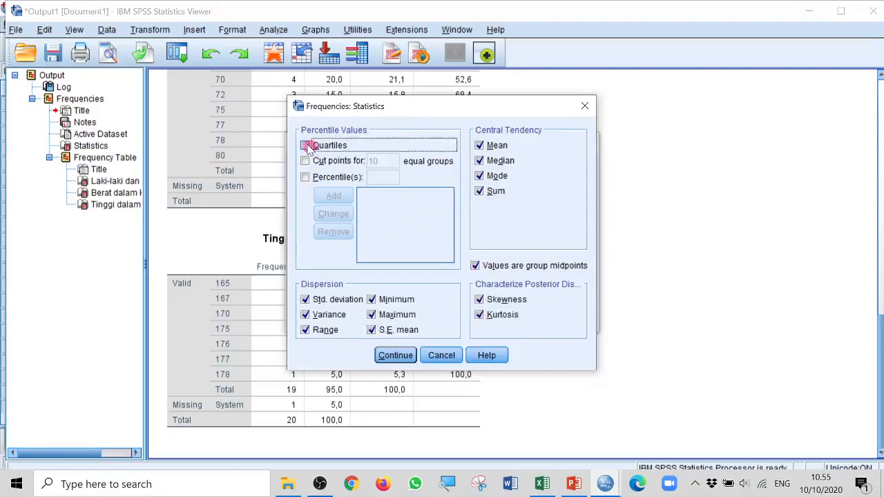
left_click(305, 177)
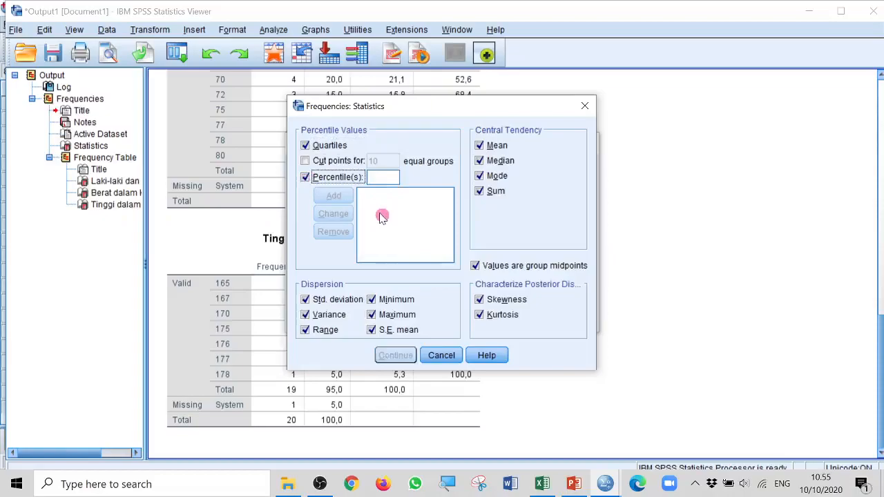
left_click(385, 177)
type("92")
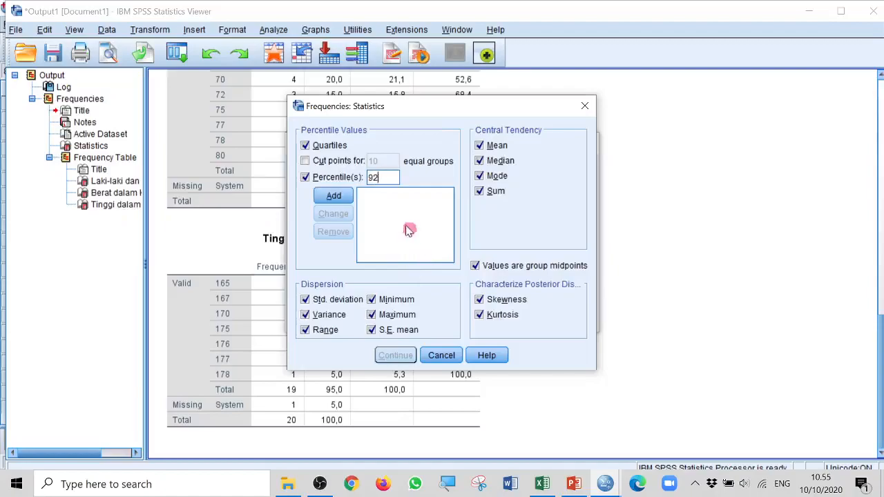
left_click(340, 197)
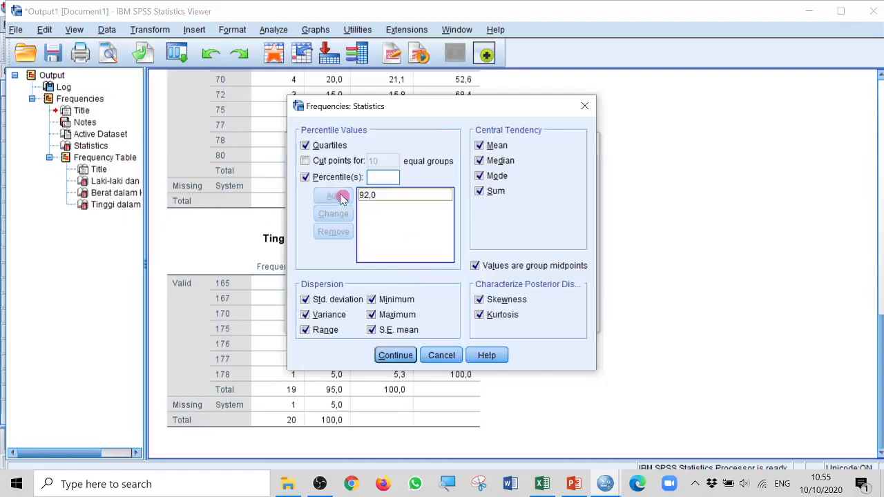
left_click(403, 358)
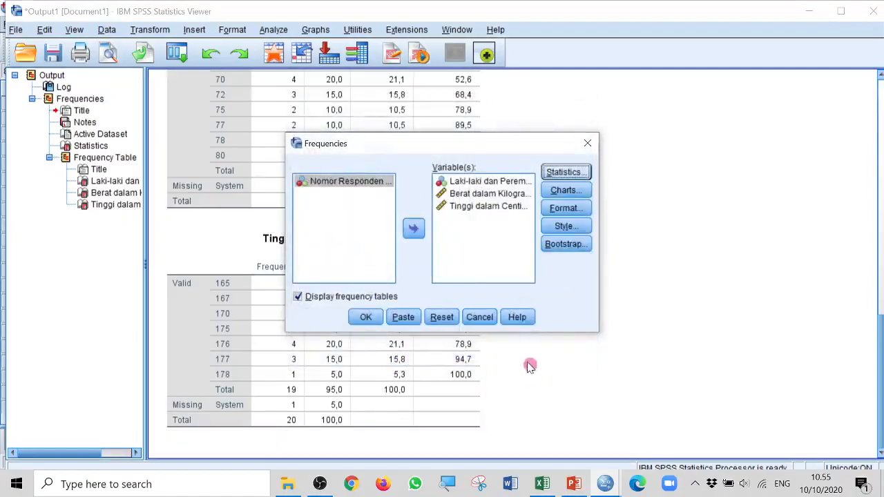
left_click(366, 317)
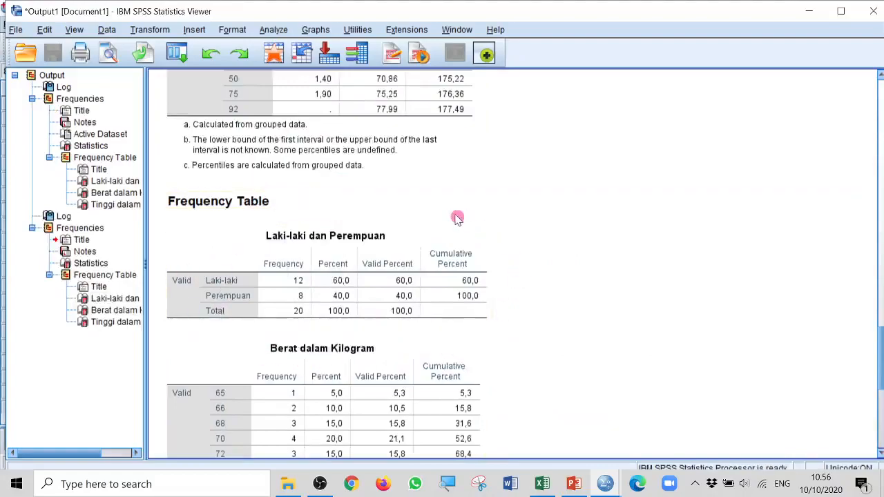
Examine the new output's frequency tables and the Statistics table for gender, weight and height
scroll(517, 268, "down", 5)
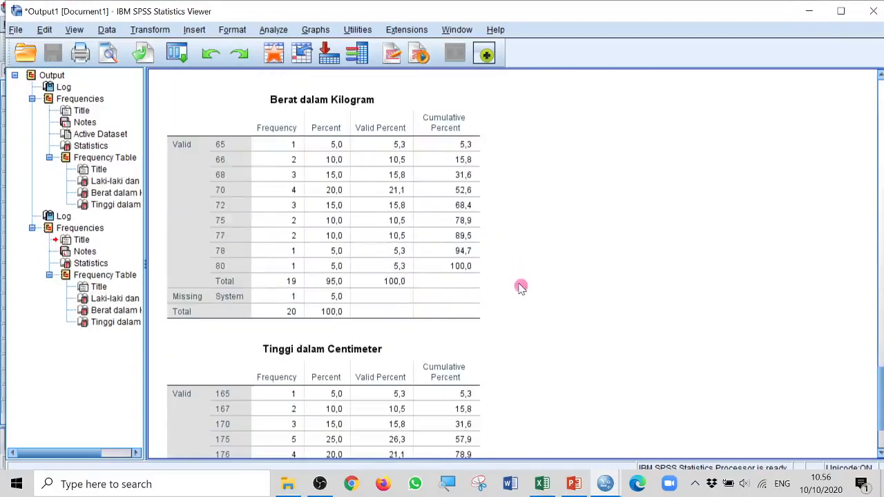
scroll(522, 310, "down", 2)
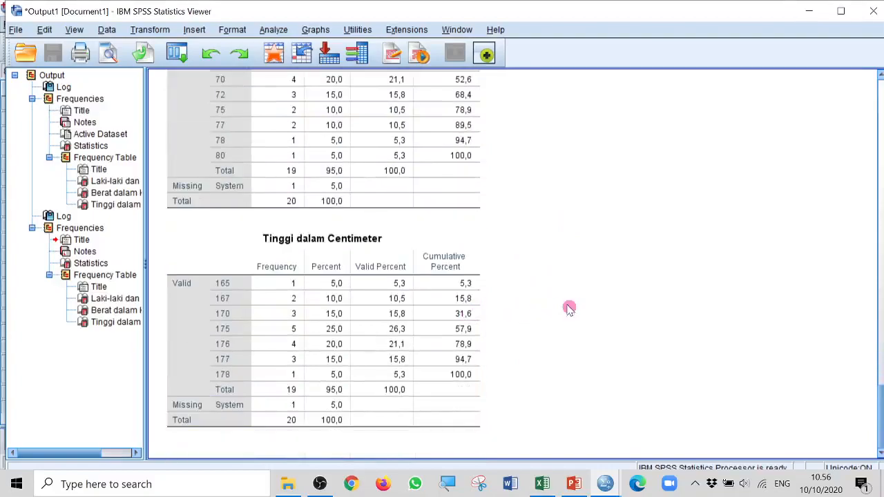
scroll(569, 308, "up", 6)
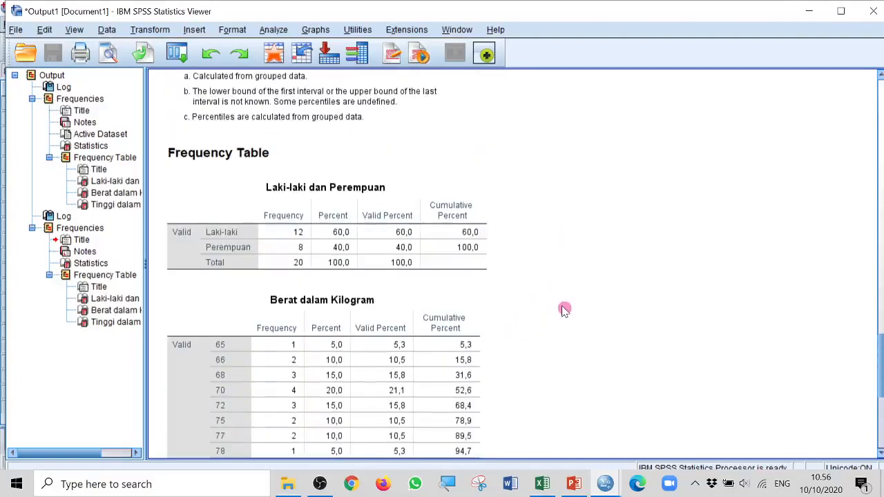
scroll(564, 311, "up", 3)
scroll(563, 312, "down", 3)
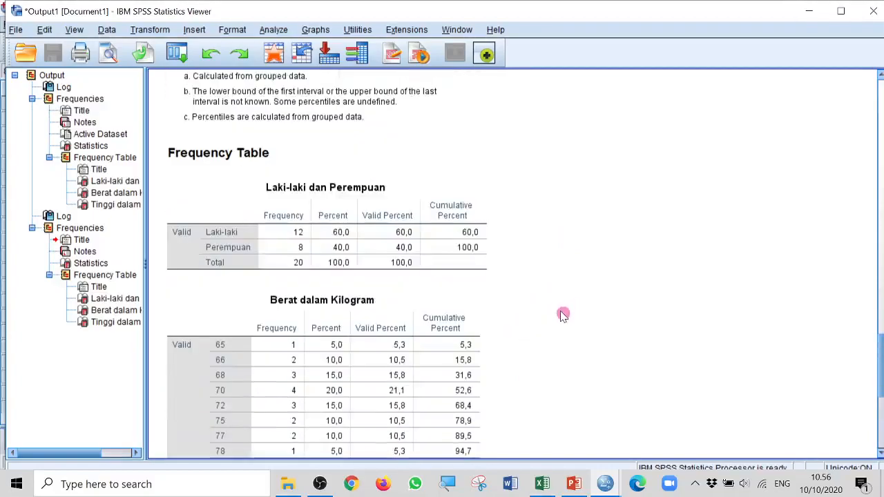
scroll(563, 315, "up", 7)
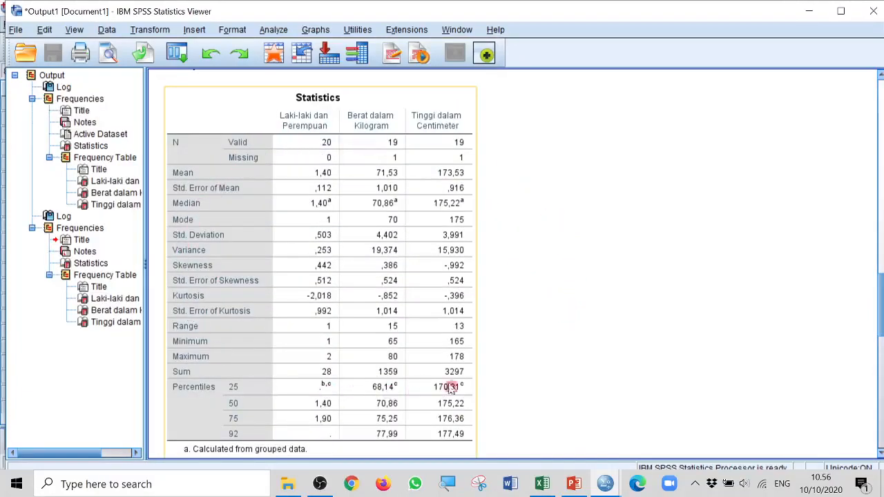
scroll(545, 293, "up", 2)
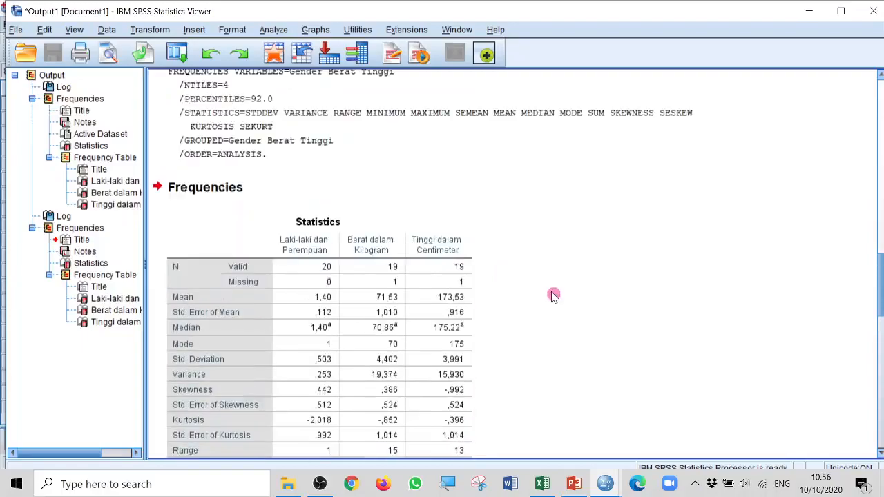
Examine the Statistics table's measures and percentiles for gender, weight and height, including its footnotes
scroll(559, 295, "down", 2)
left_click(236, 172)
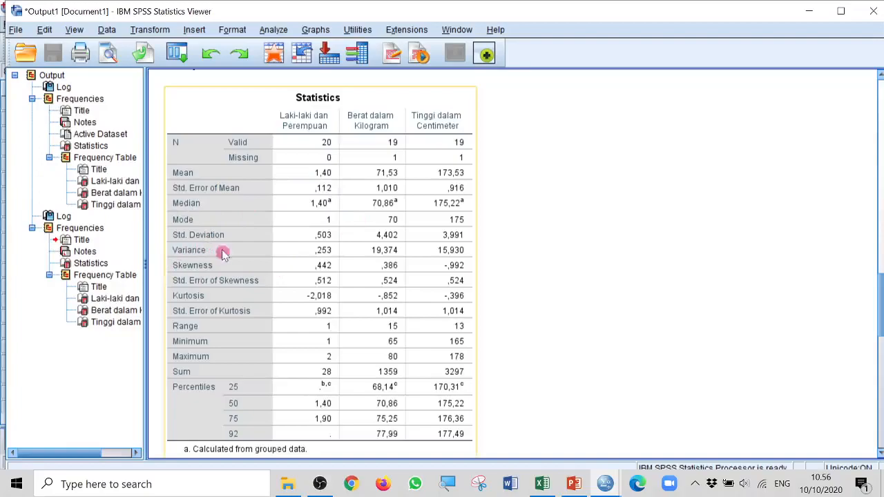
scroll(456, 304, "down", 5)
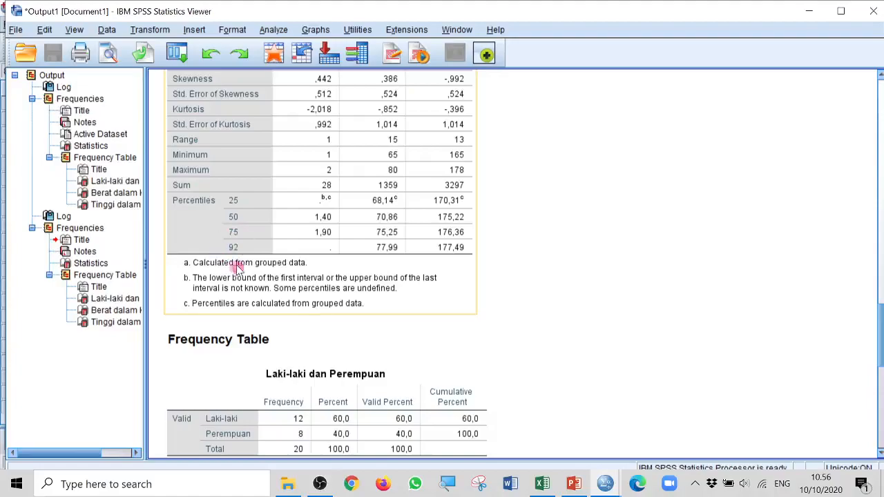
scroll(355, 273, "up", 5)
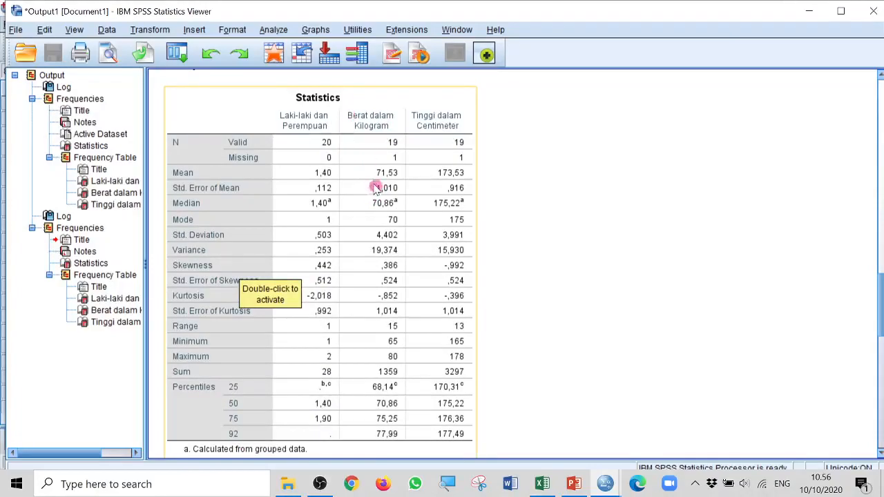
scroll(379, 248, "down", 3)
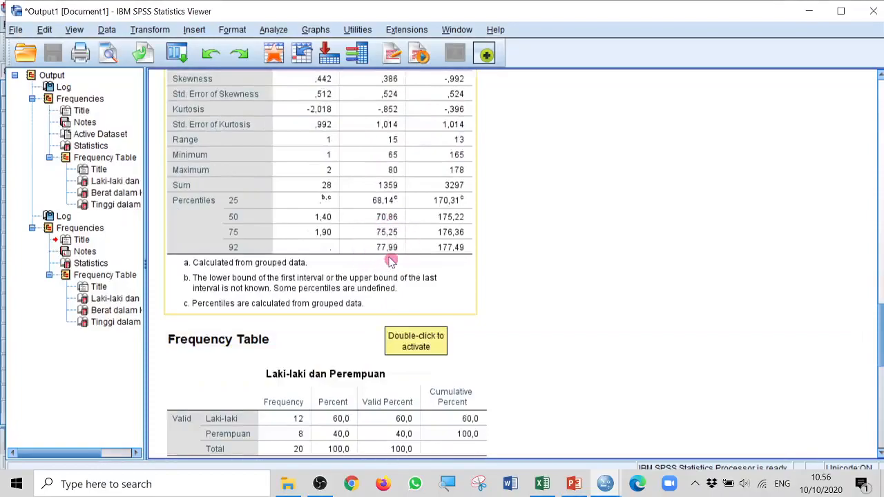
scroll(485, 211, "up", 4)
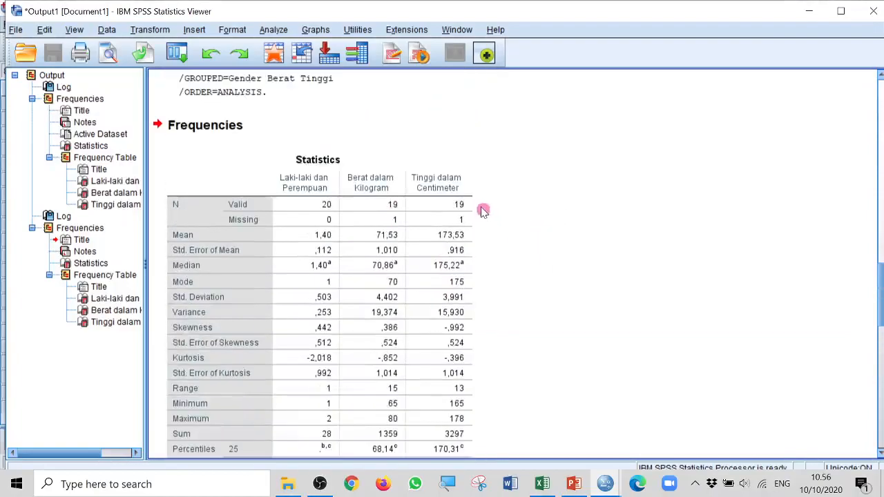
scroll(509, 282, "down", 6)
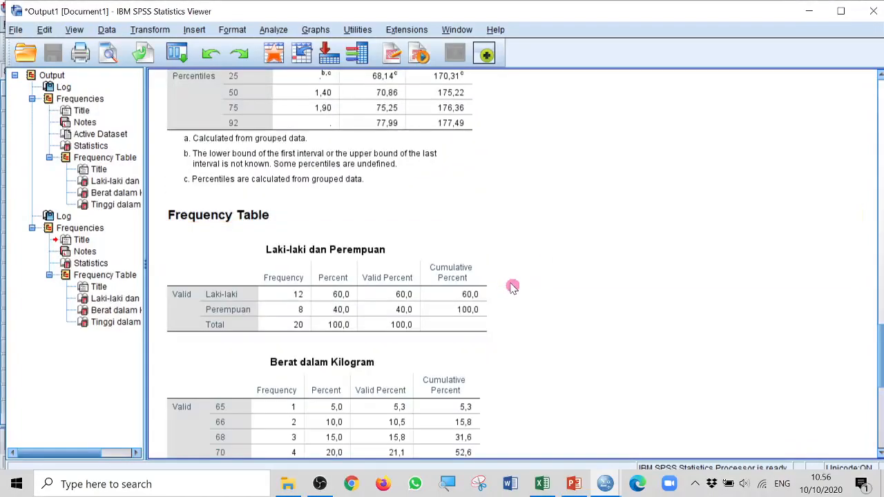
scroll(512, 285, "up", 4)
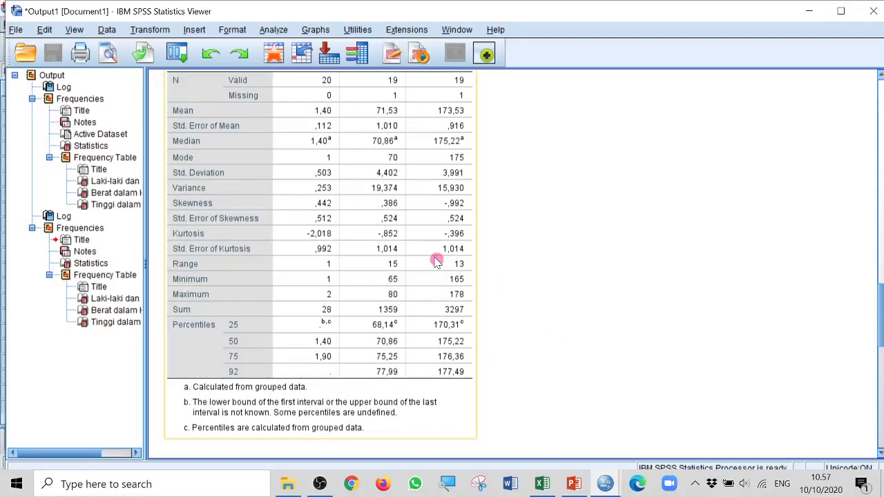
Run the frequency analysis for gender, weight and height again with bar charts showing percentages
left_click(274, 30)
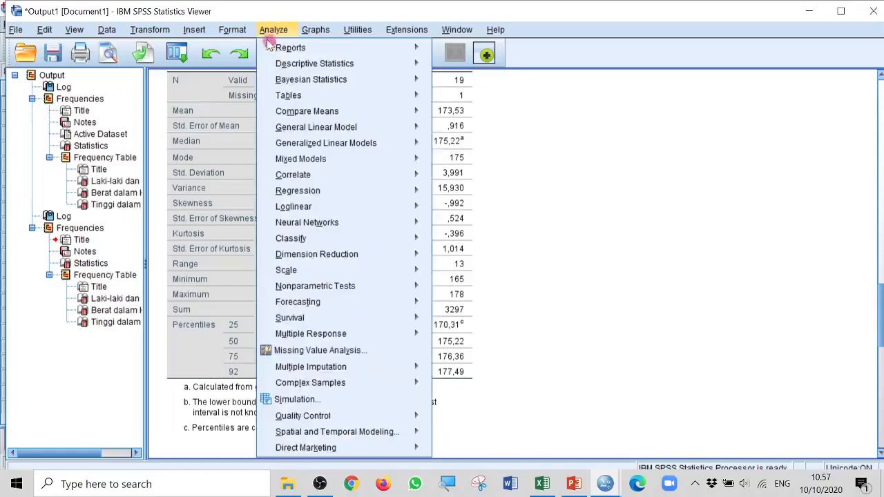
mouse_move(356, 69)
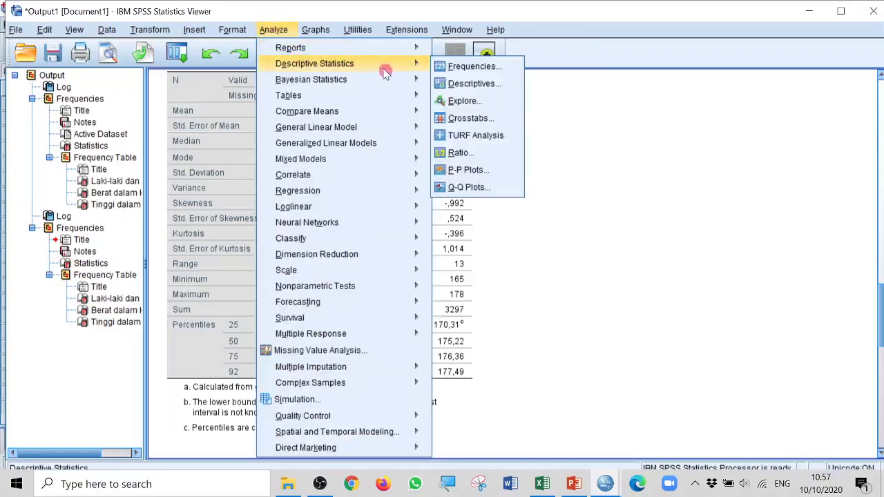
left_click(471, 70)
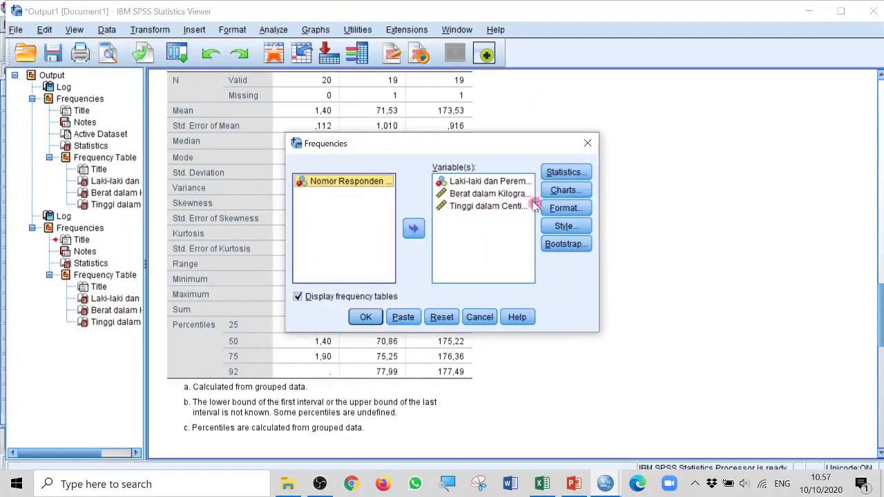
left_click(563, 194)
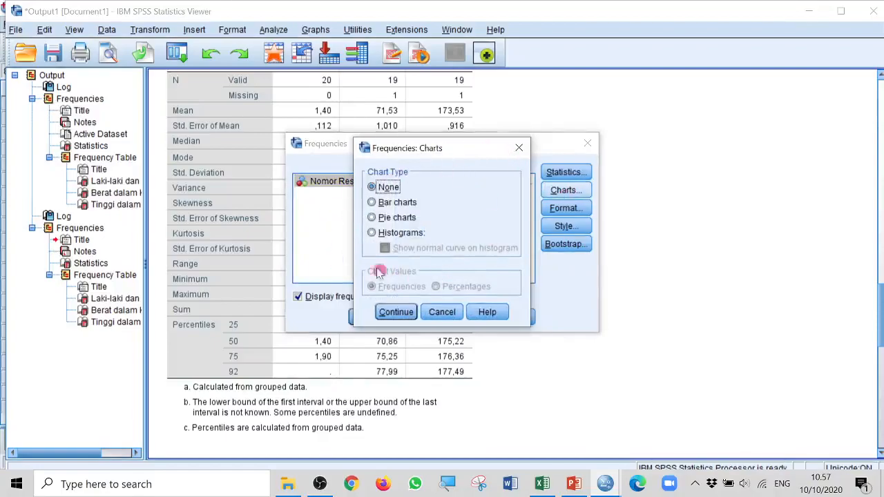
left_click(372, 203)
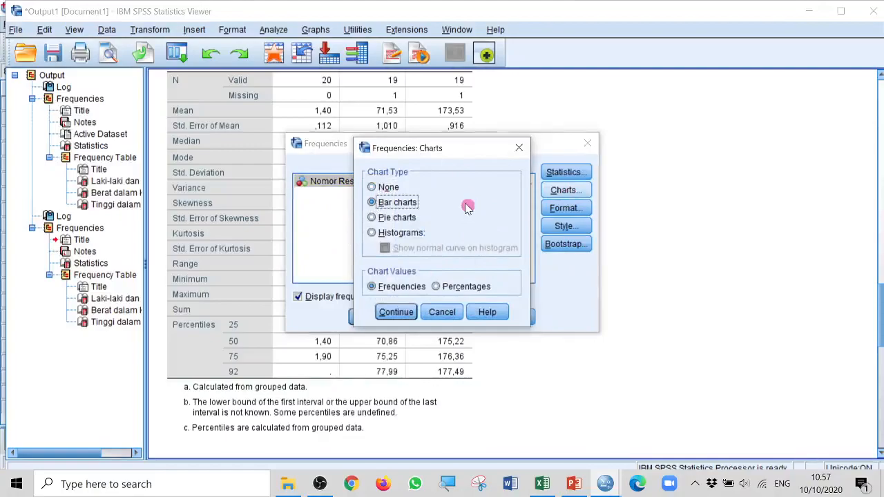
left_click(437, 289)
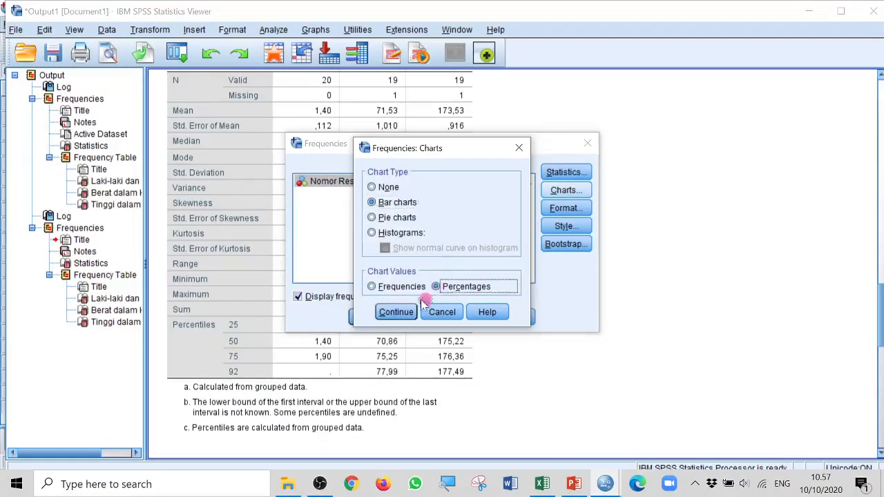
left_click(407, 313)
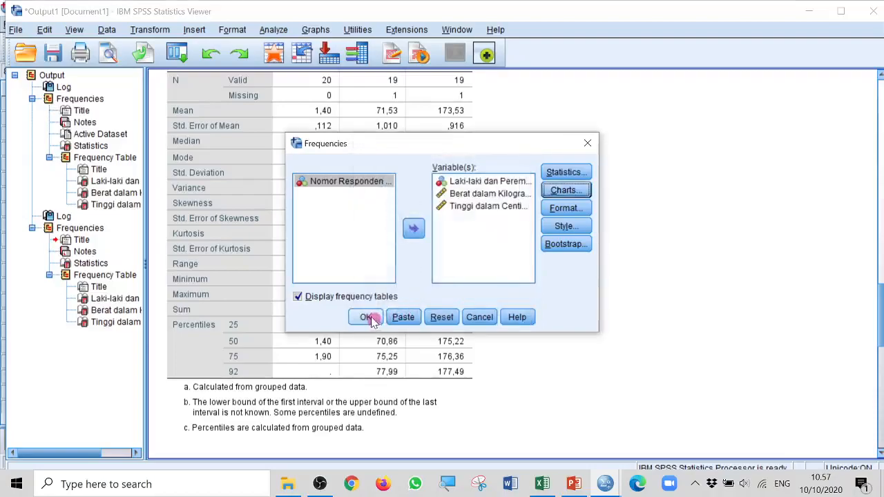
left_click(366, 317)
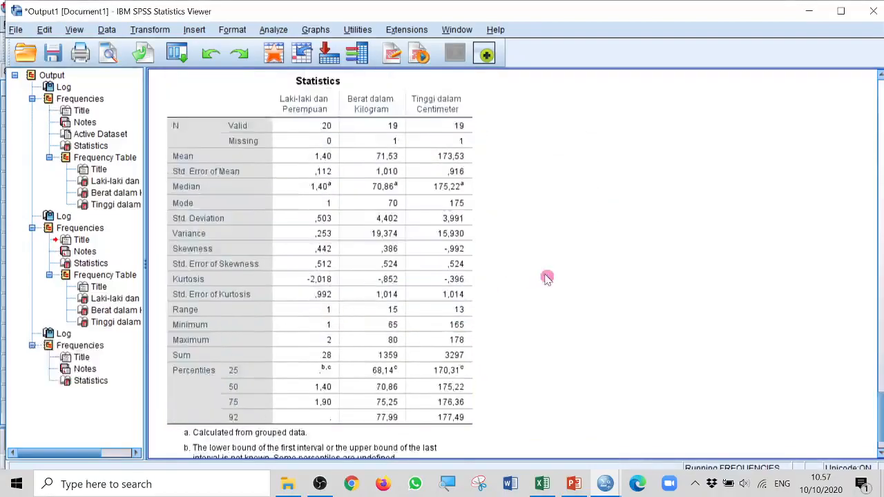
Examine the new output down to the percentage bar charts for gender, weight and height
left_click(455, 145)
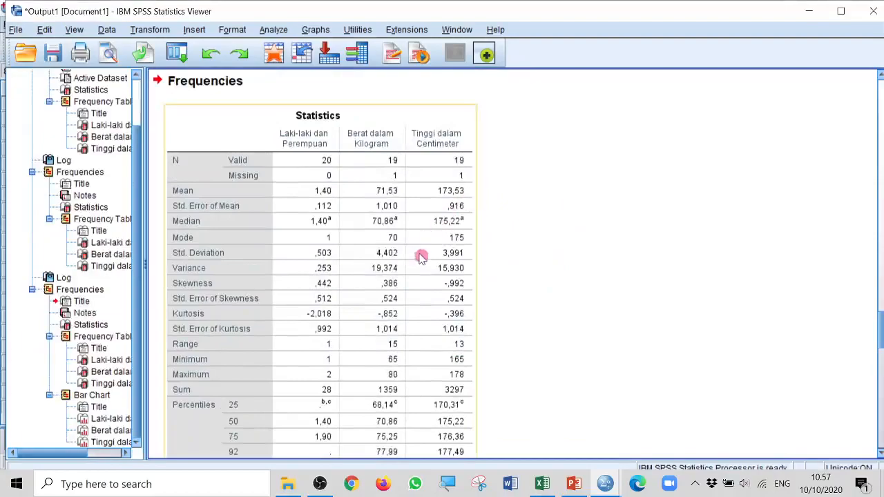
scroll(487, 254, "down", 5)
scroll(486, 254, "down", 10)
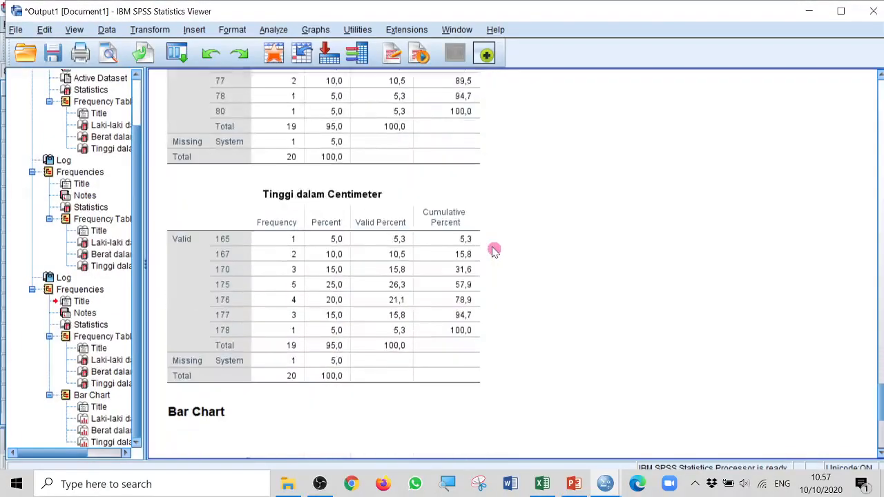
scroll(518, 252, "down", 5)
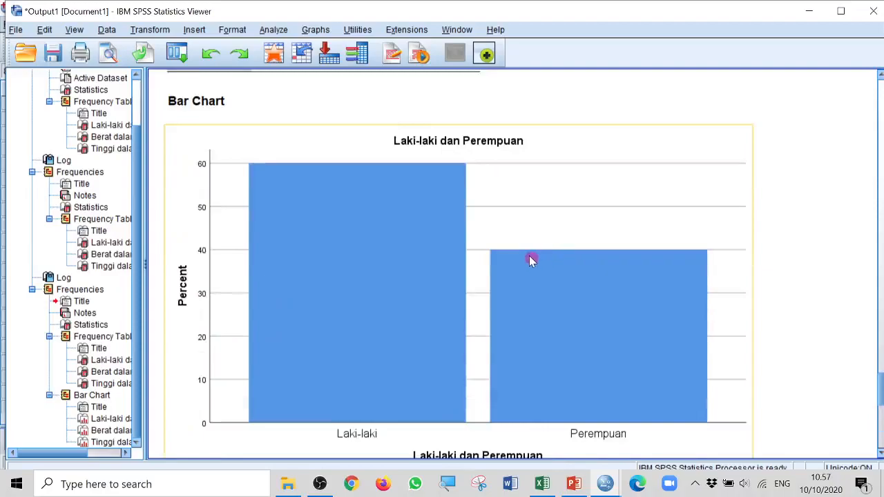
scroll(525, 256, "down", 2)
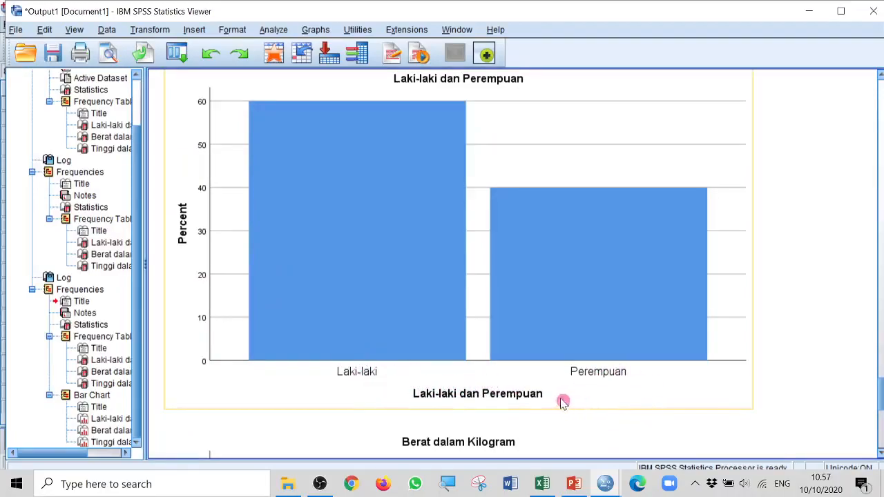
scroll(560, 403, "up", 2)
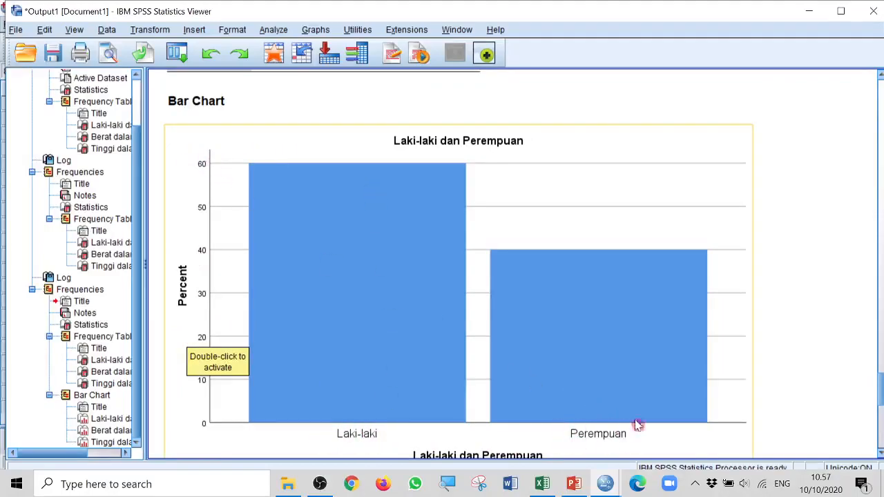
scroll(502, 331, "down", 5)
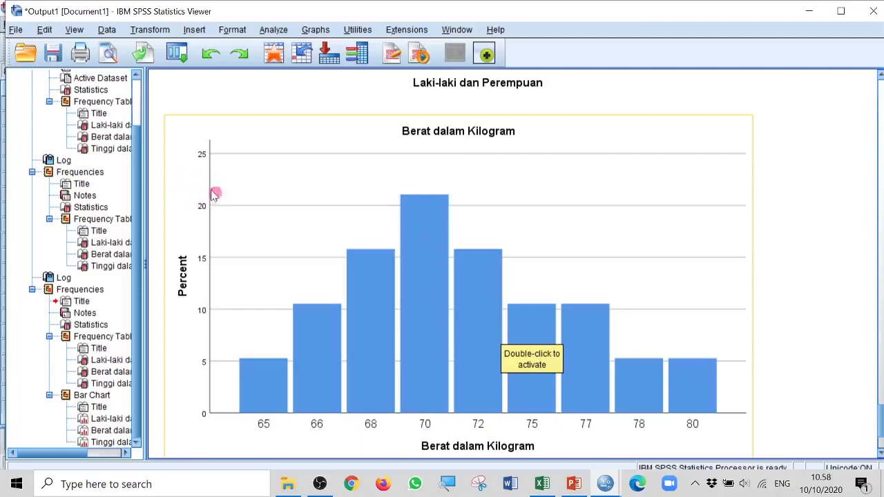
scroll(454, 344, "down", 3)
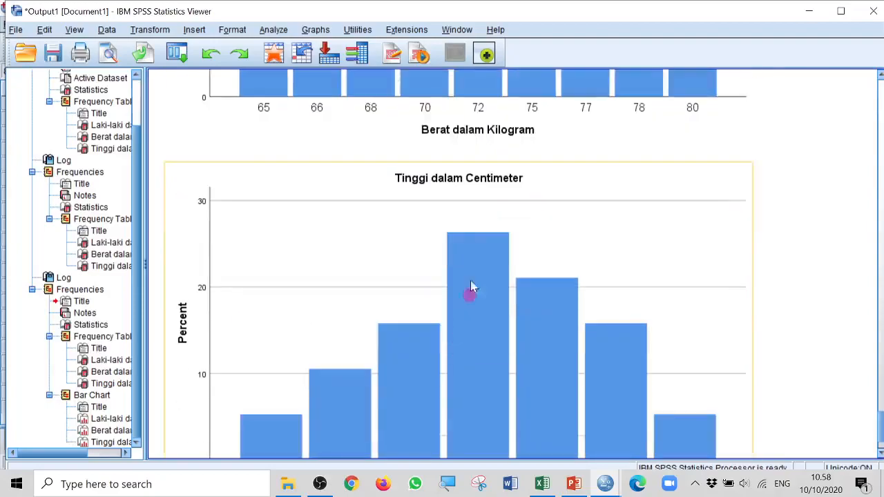
scroll(491, 255, "down", 2)
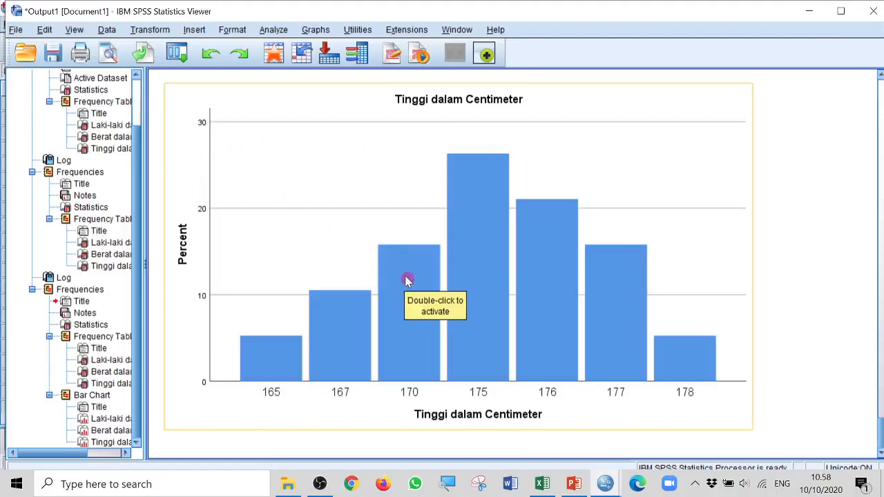
scroll(407, 280, "up", 3)
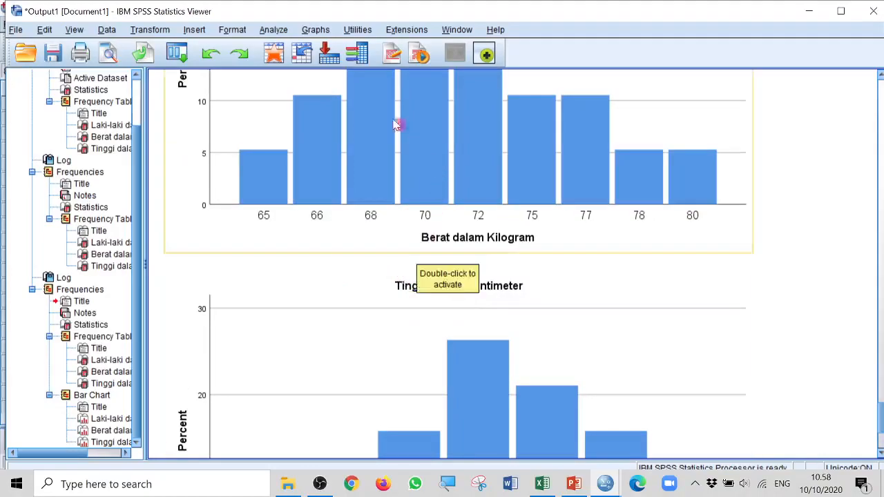
Run the frequency analysis for gender, weight and height again, with histograms that show the normal curve as the chart type
left_click(273, 31)
mouse_move(306, 63)
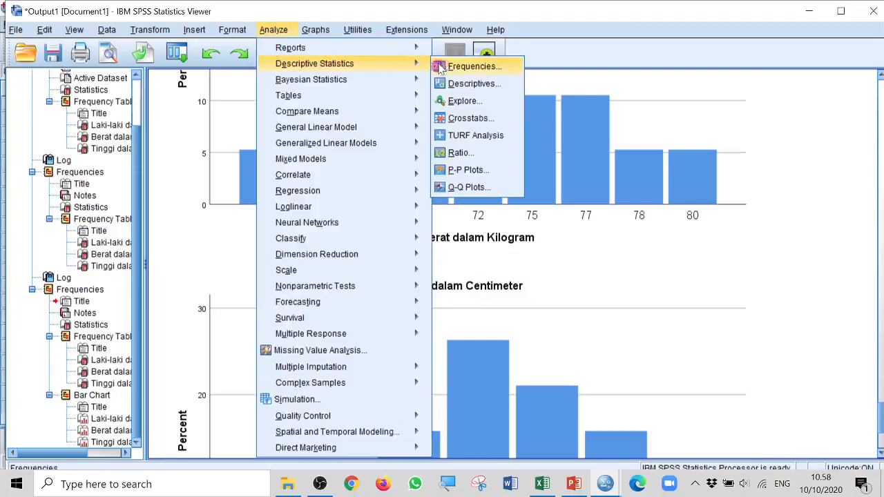
left_click(469, 67)
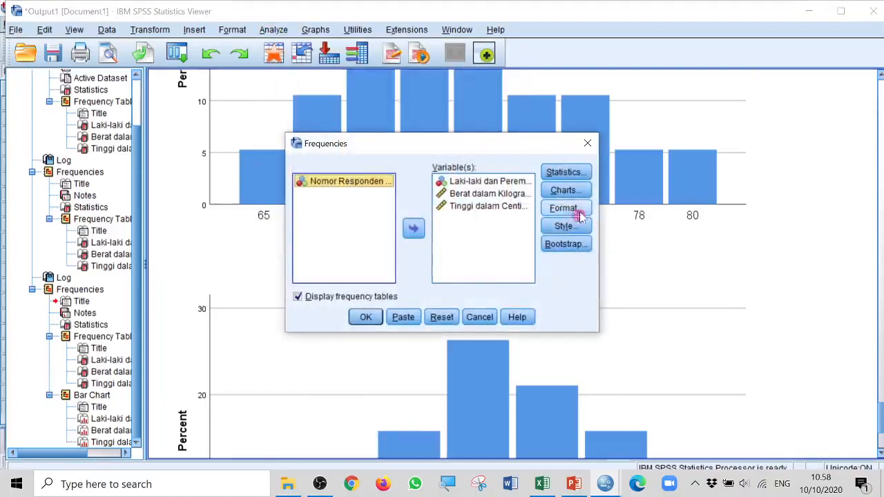
left_click(570, 190)
left_click(371, 233)
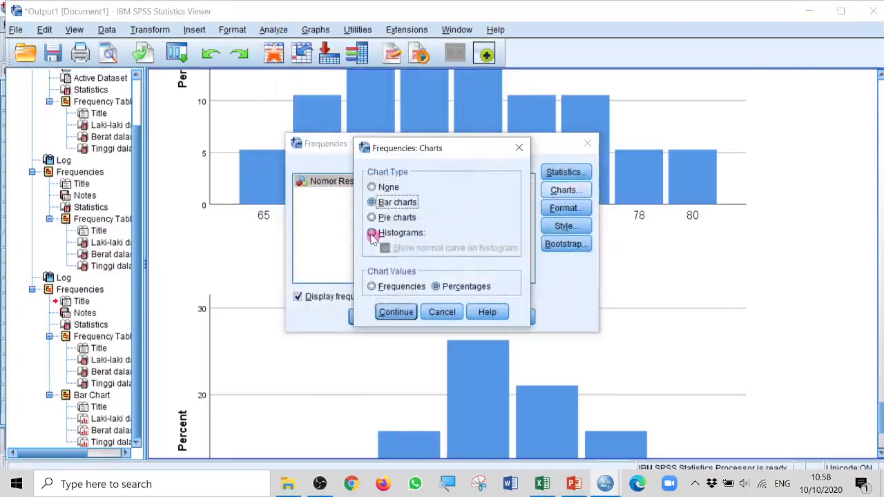
left_click(384, 234)
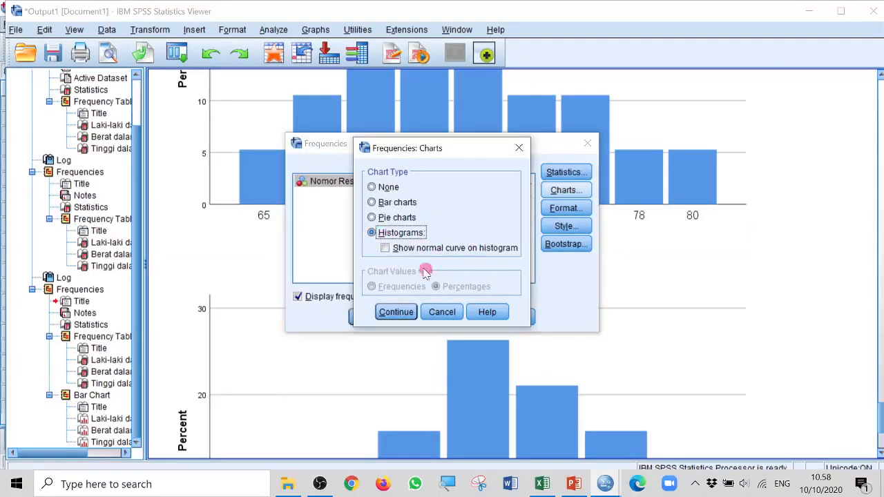
left_click(385, 247)
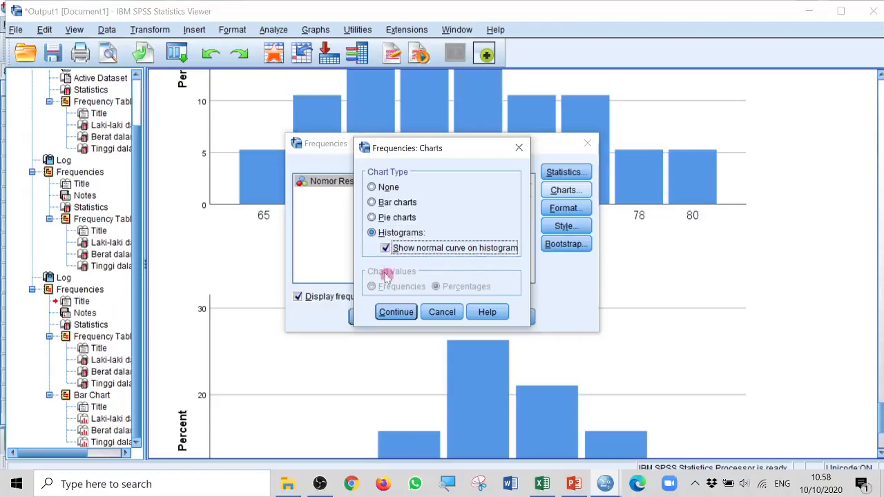
left_click(399, 312)
left_click(368, 317)
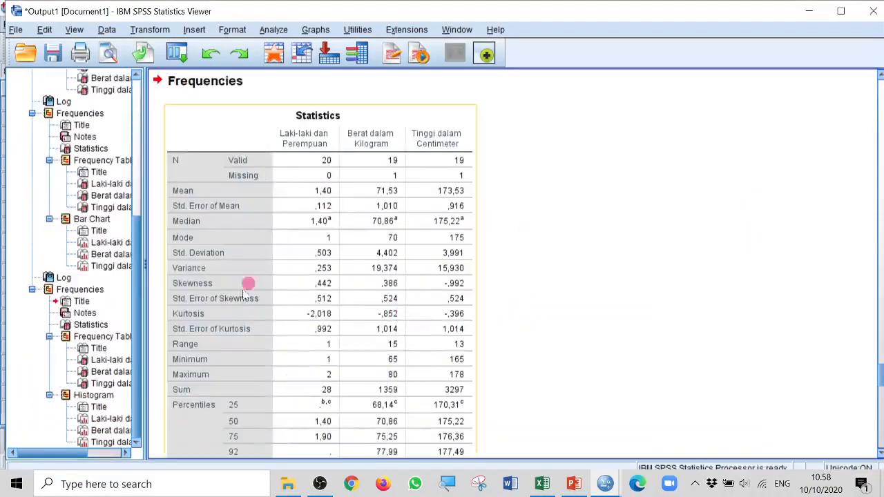
Examine the histograms of gender, weight and height and compare their bars with the normal curves
scroll(387, 321, "down", 10)
scroll(404, 318, "down", 10)
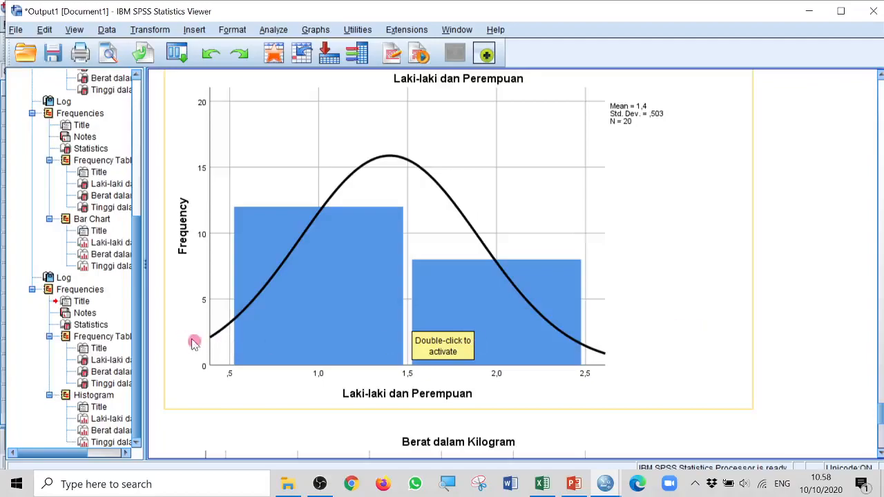
scroll(545, 340, "down", 3)
scroll(545, 339, "down", 3)
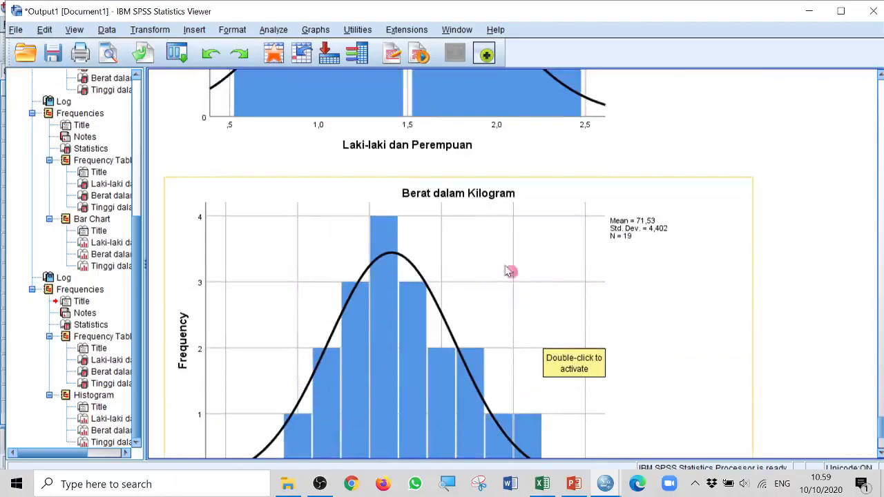
scroll(336, 365, "down", 2)
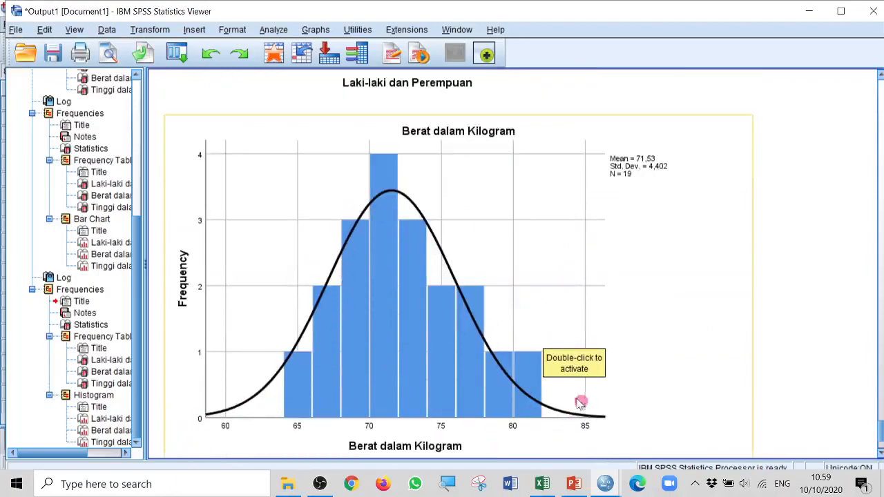
scroll(579, 400, "down", 6)
scroll(575, 394, "up", 7)
scroll(621, 373, "down", 9)
left_click(585, 169)
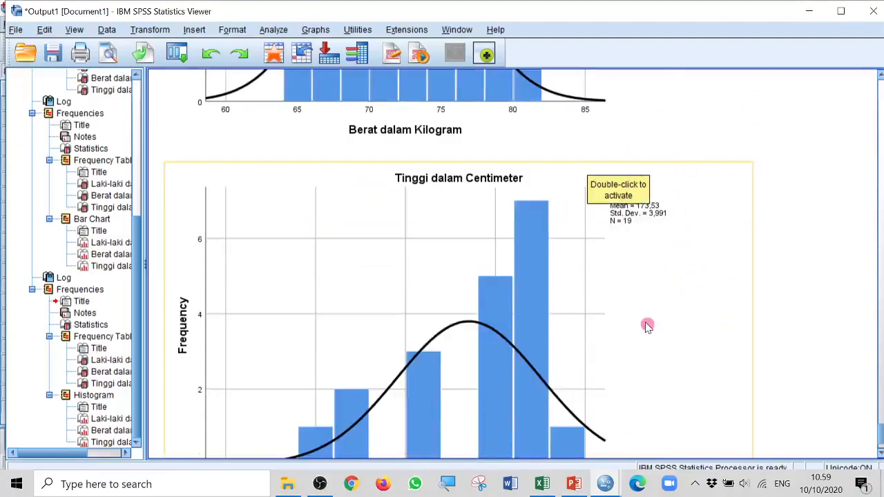
scroll(435, 276, "down", 3)
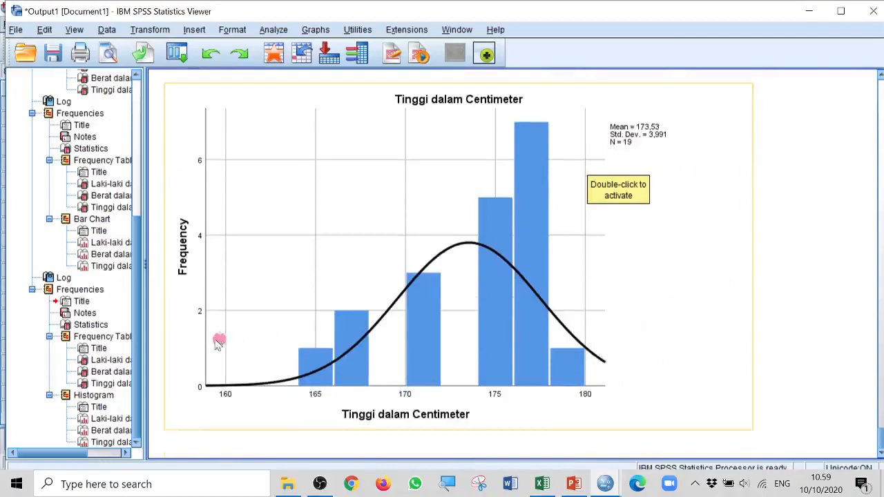
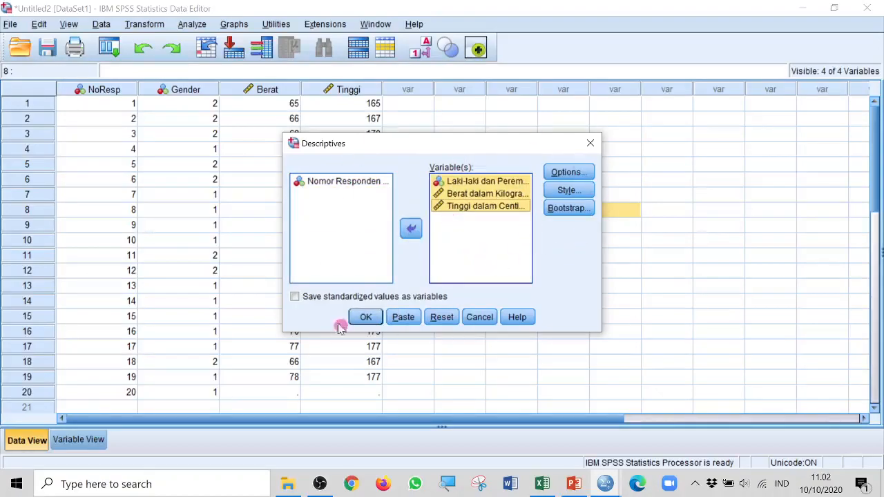
Run the descriptives analysis for gender, weight and height with mean, standard deviation, minimum and maximum
left_click(362, 319)
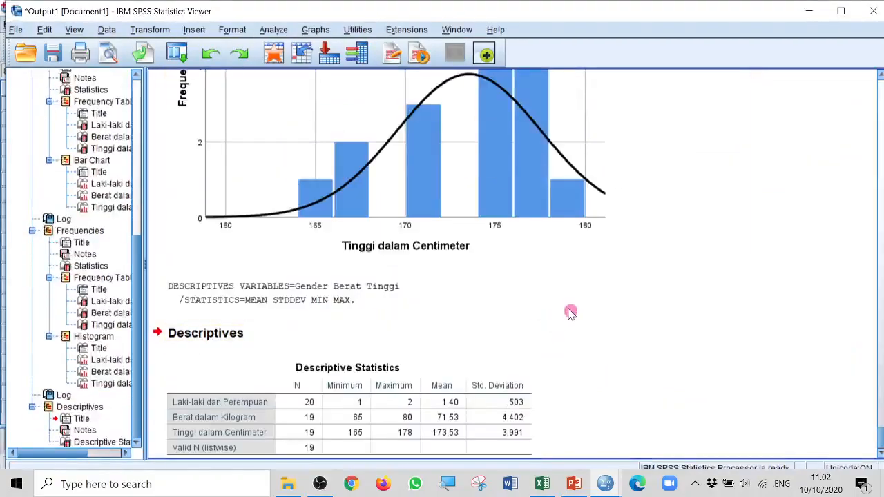
scroll(555, 324, "down", 1)
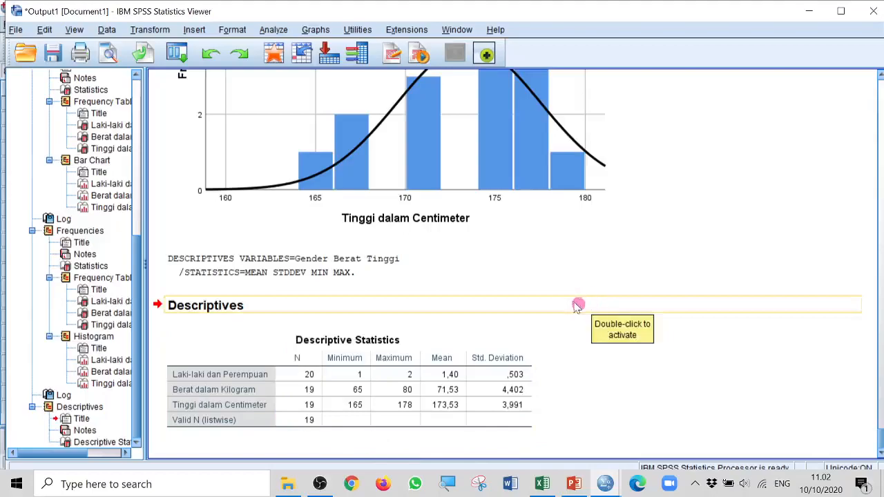
Run the descriptives for gender, weight and height again, adding sum, variance, range, S.E. mean, kurtosis and skewness
left_click(274, 31)
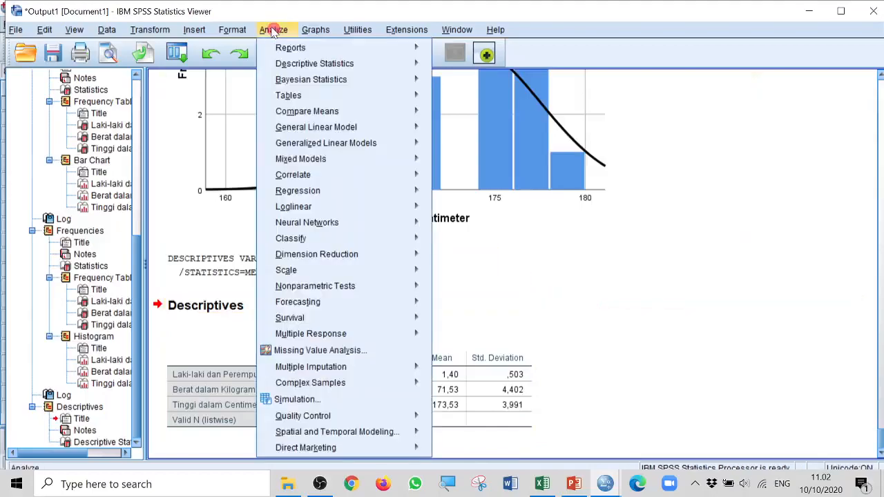
mouse_move(322, 63)
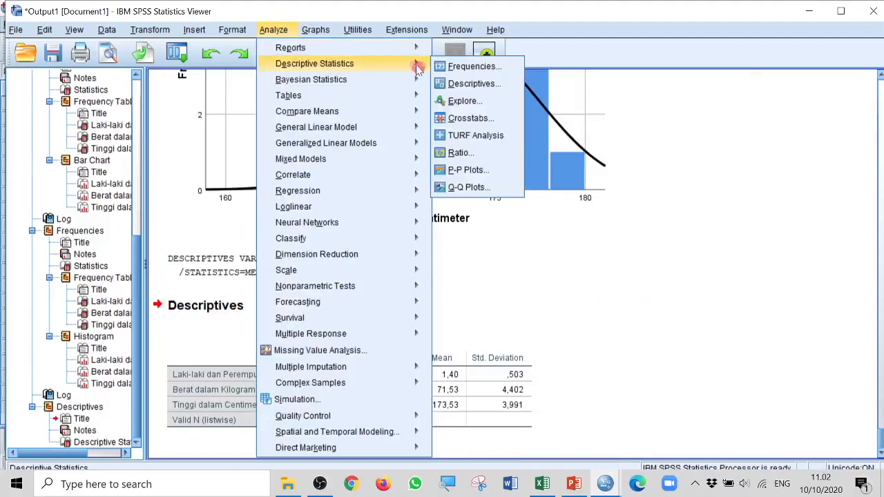
left_click(483, 84)
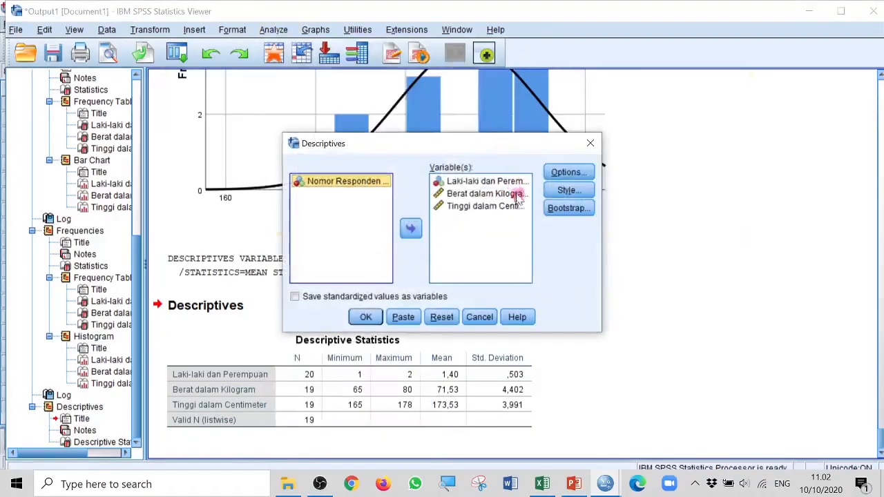
left_click(584, 174)
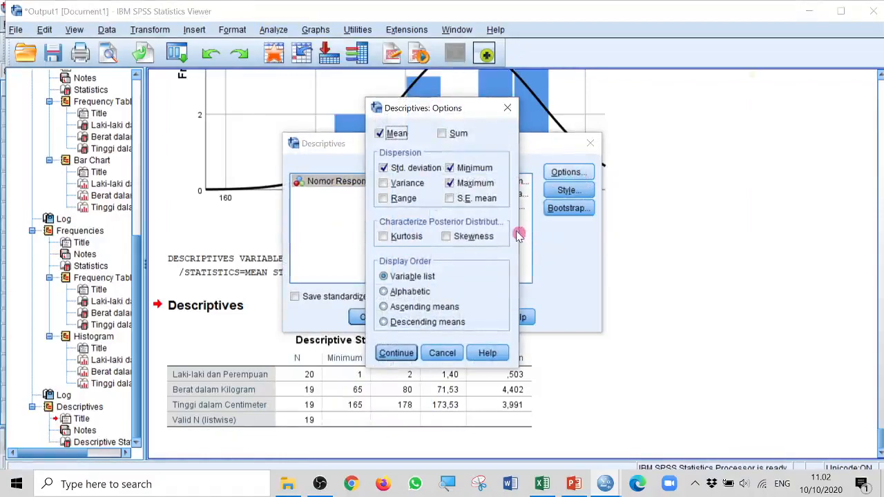
left_click(441, 133)
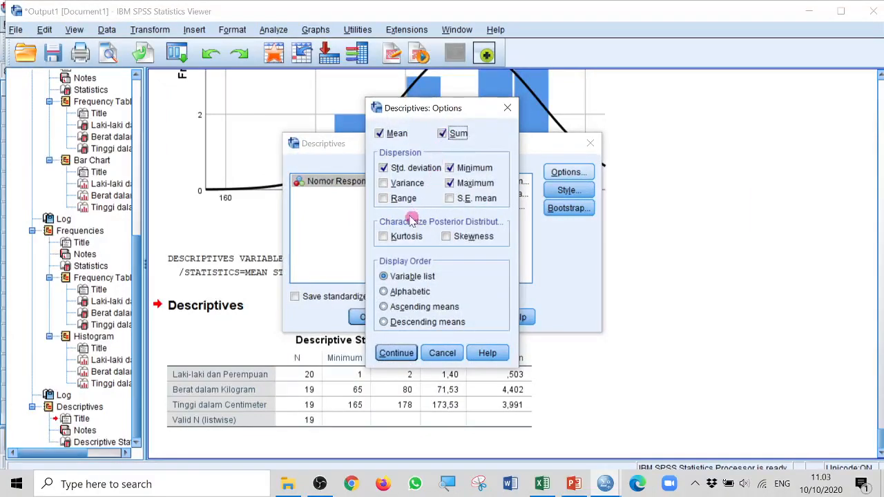
left_click(384, 184)
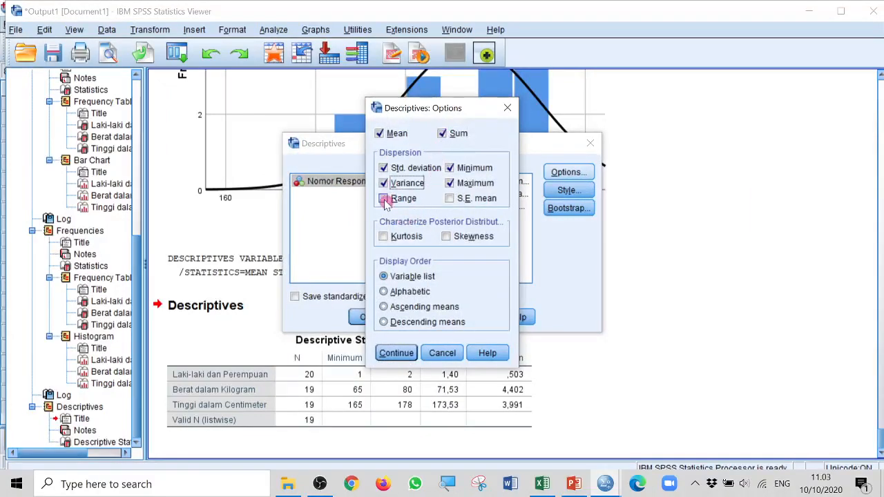
left_click(384, 199)
left_click(446, 198)
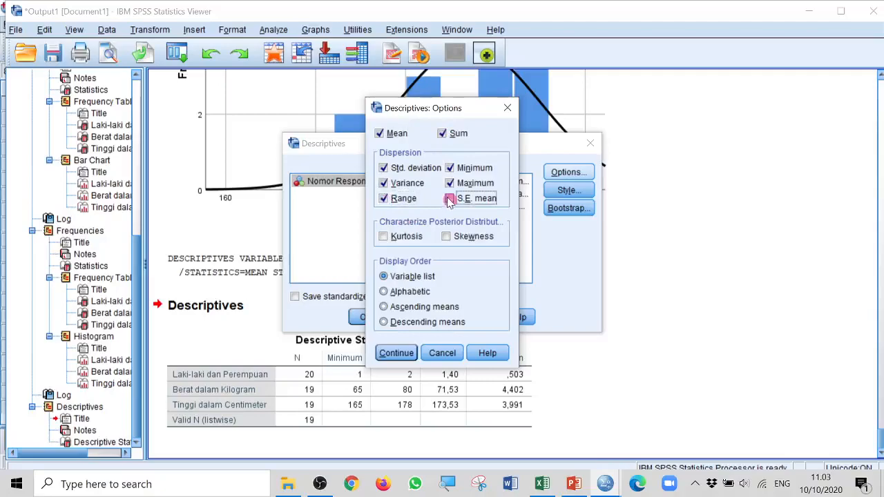
left_click(384, 237)
left_click(445, 236)
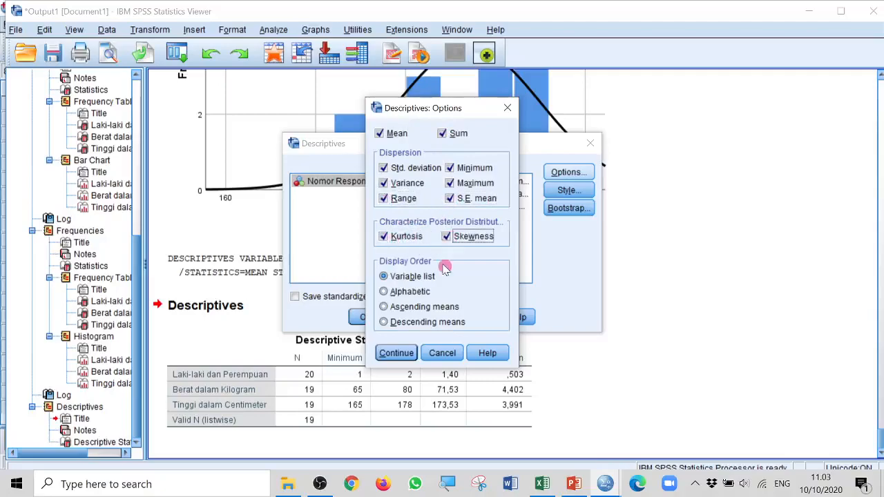
left_click(402, 355)
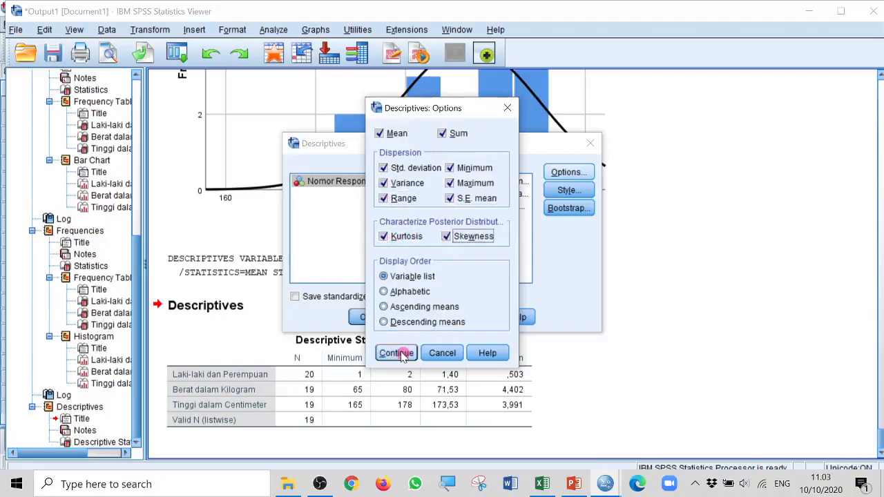
left_click(368, 316)
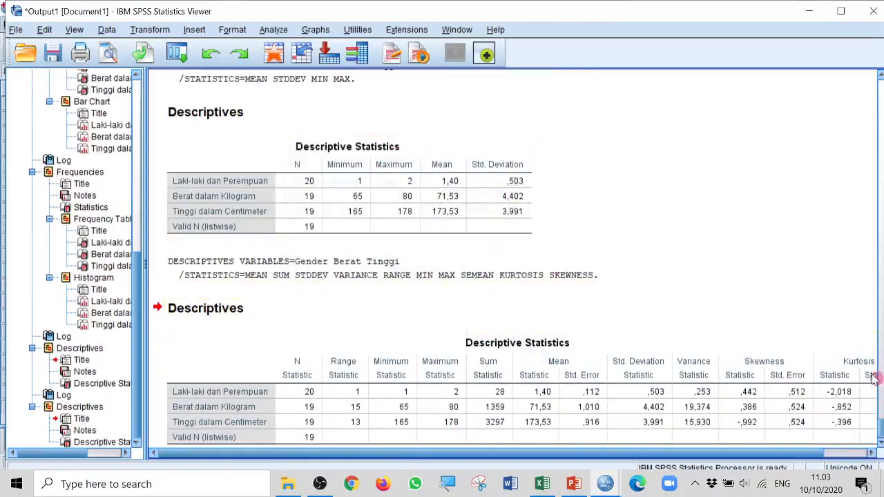
mouse_move(517, 457)
left_mouse_down()
mouse_move(553, 457)
mouse_move(516, 452)
left_mouse_up()
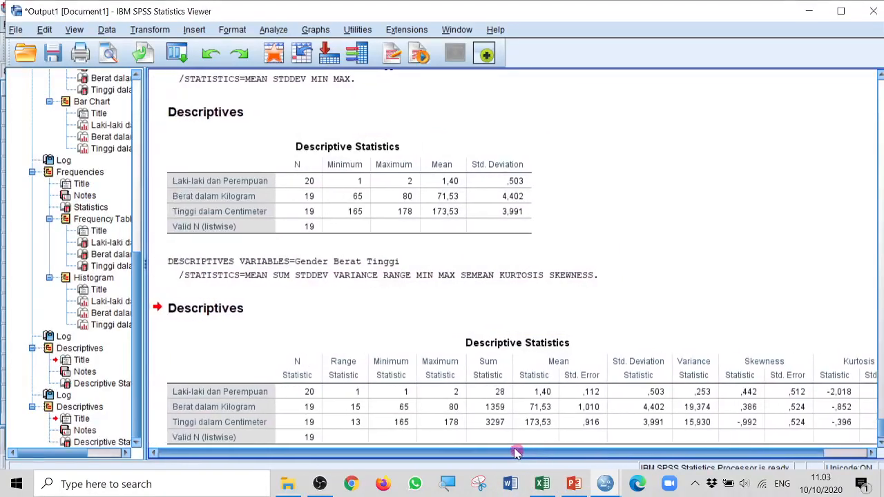
left_click(541, 305)
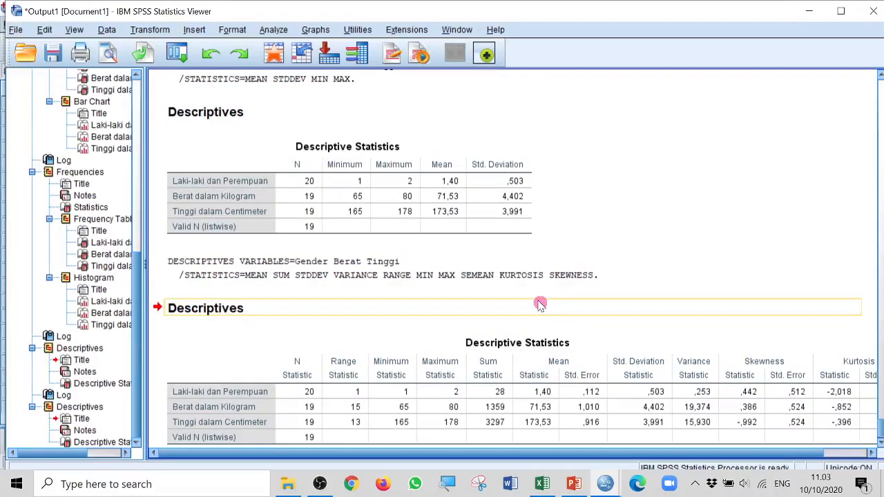
left_click(518, 280)
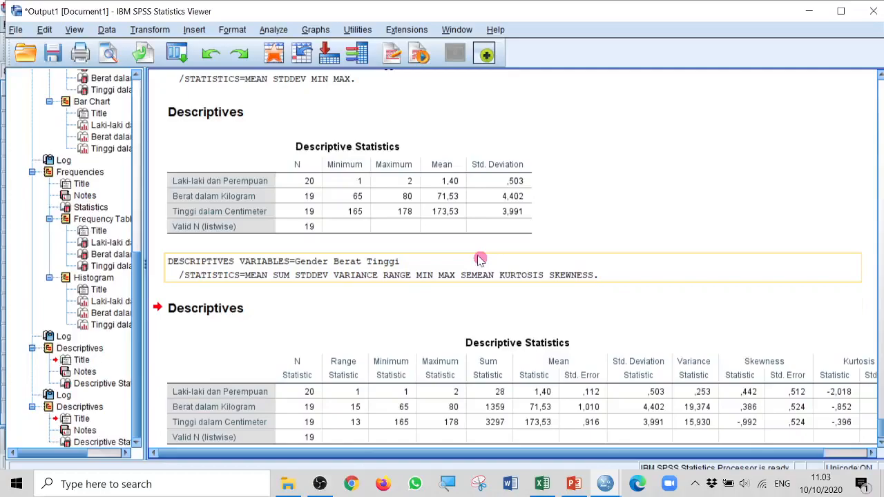
left_click(286, 131)
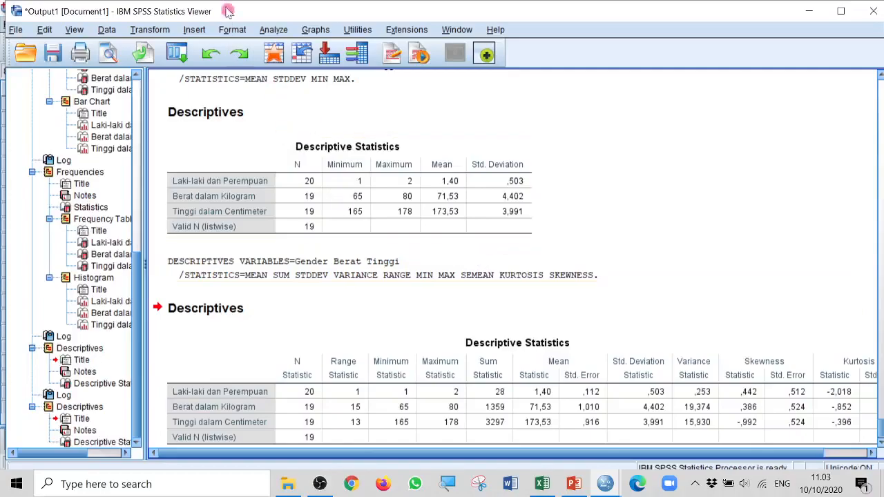
Reopen the Descriptives analysis and reset it to its defaults, clearing the chosen variables
left_click(278, 31)
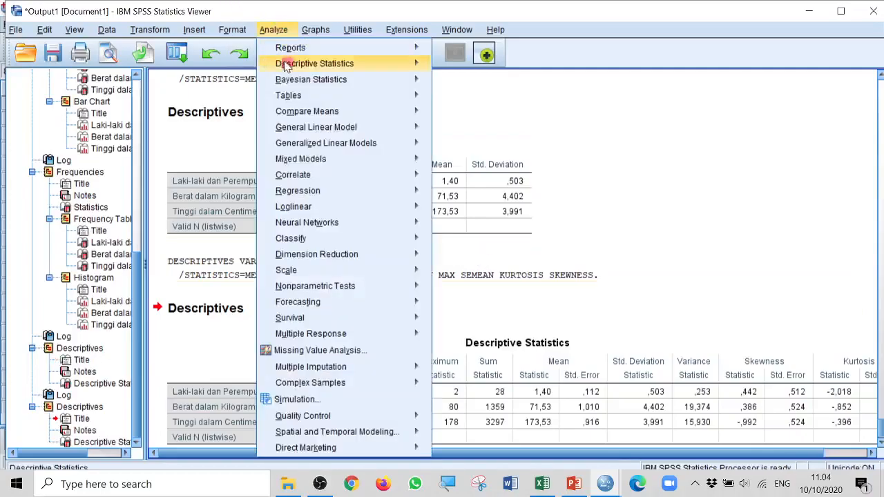
mouse_move(357, 64)
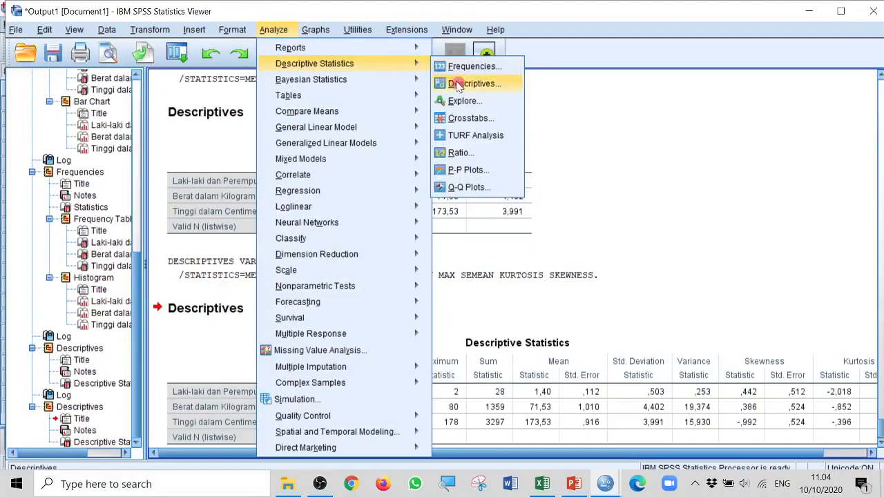
left_click(475, 84)
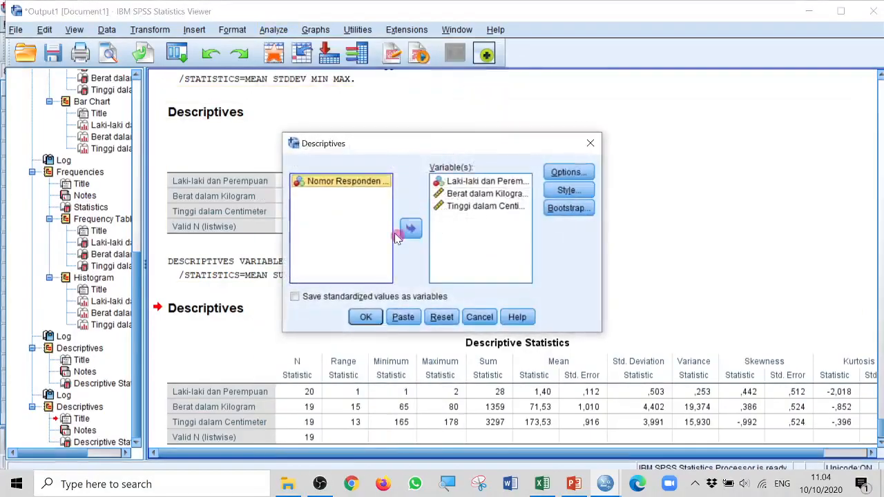
left_click(496, 182)
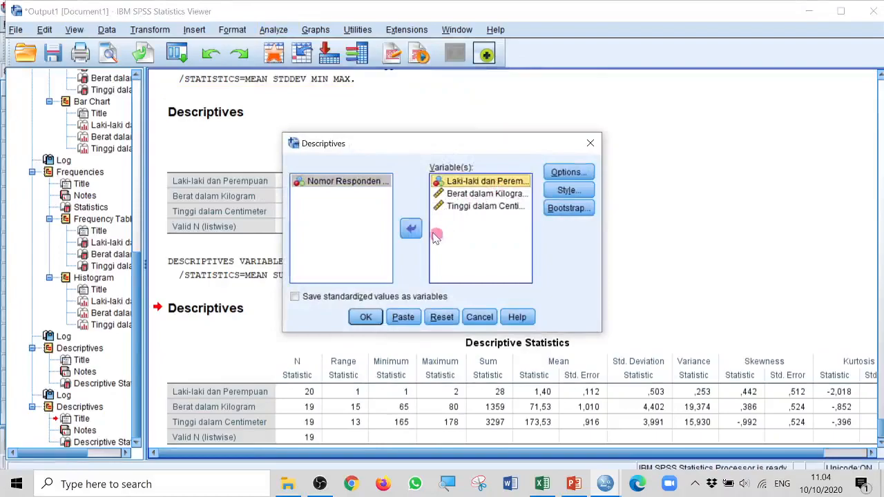
left_click(411, 229)
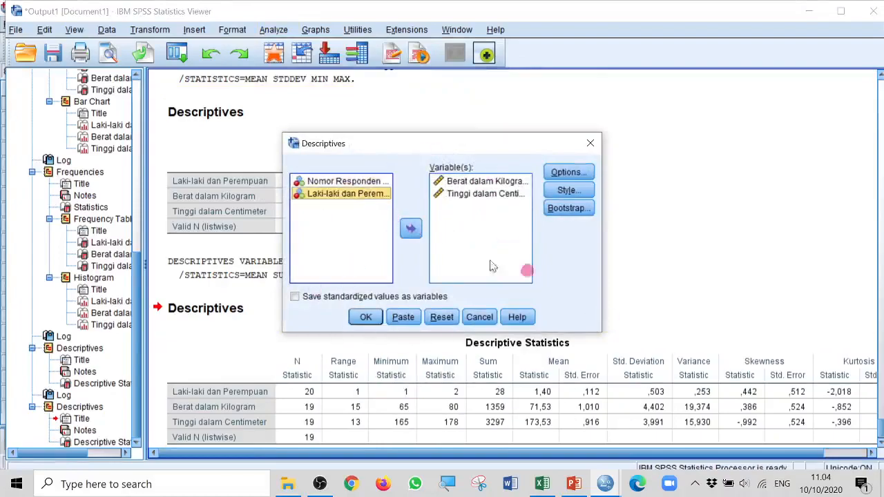
left_click(442, 317)
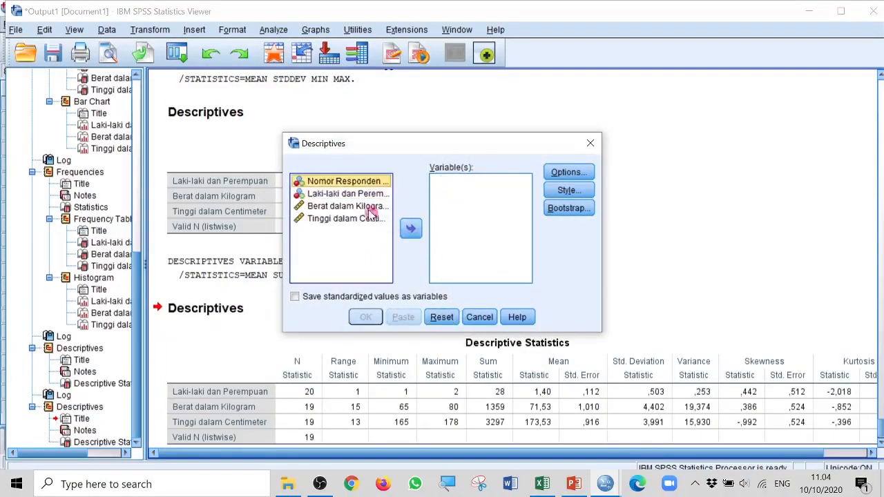
Run the descriptives for weight and height only, saving the standardized values as variables
left_click(366, 206)
left_click(366, 220, "shift")
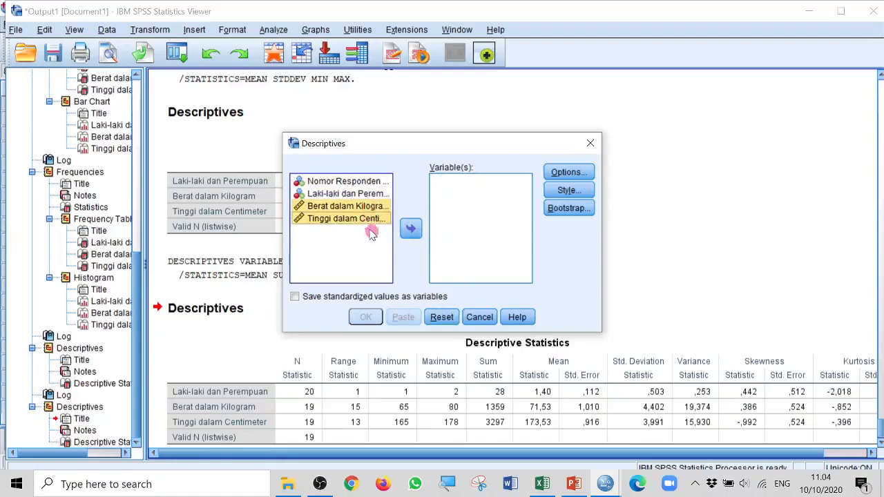
left_click(410, 228)
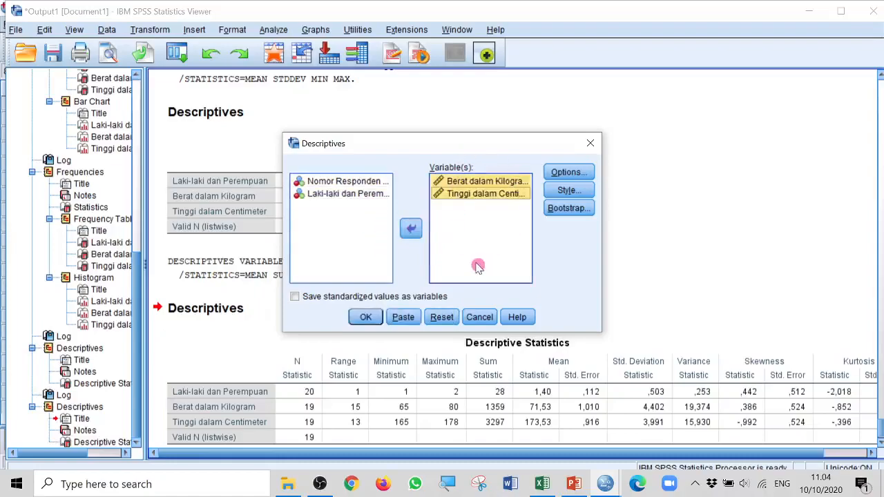
left_click(295, 297)
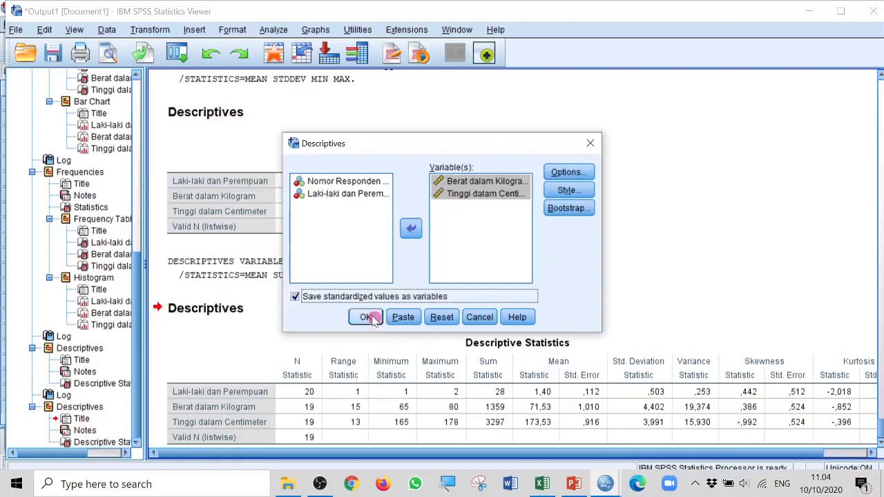
left_click(368, 318)
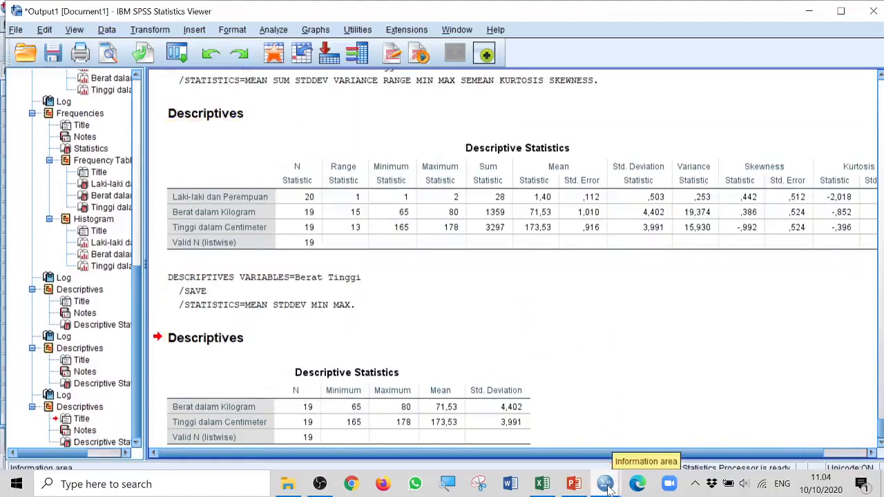
Return to the data set and delete the standardized variables ZBerat and ZTinggi
mouse_move(606, 486)
left_click(669, 437)
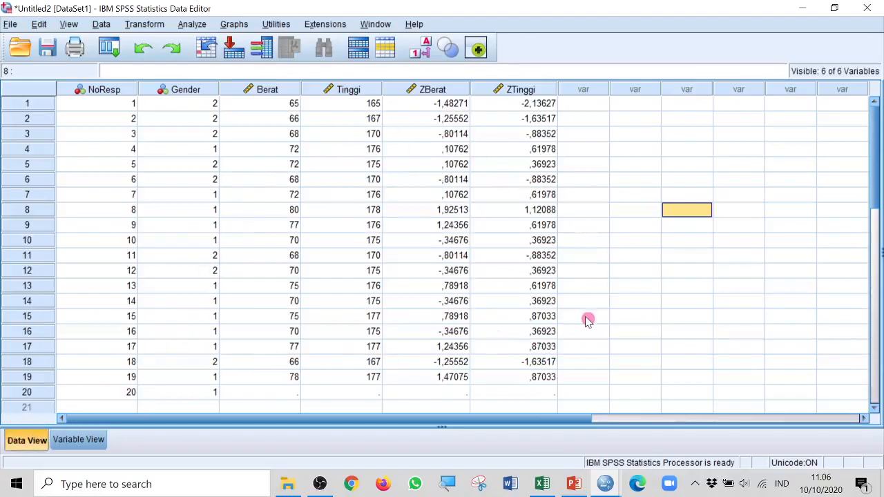
left_click(436, 90)
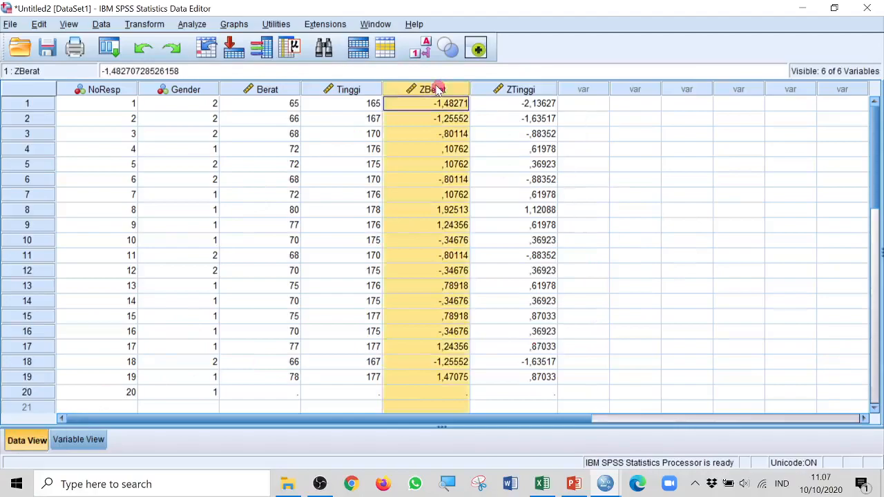
left_click(543, 88, "shift")
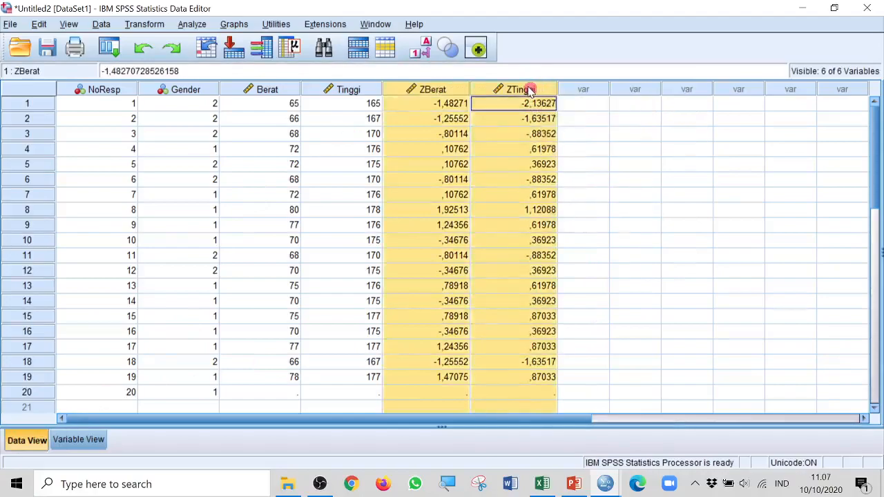
right_click(529, 91)
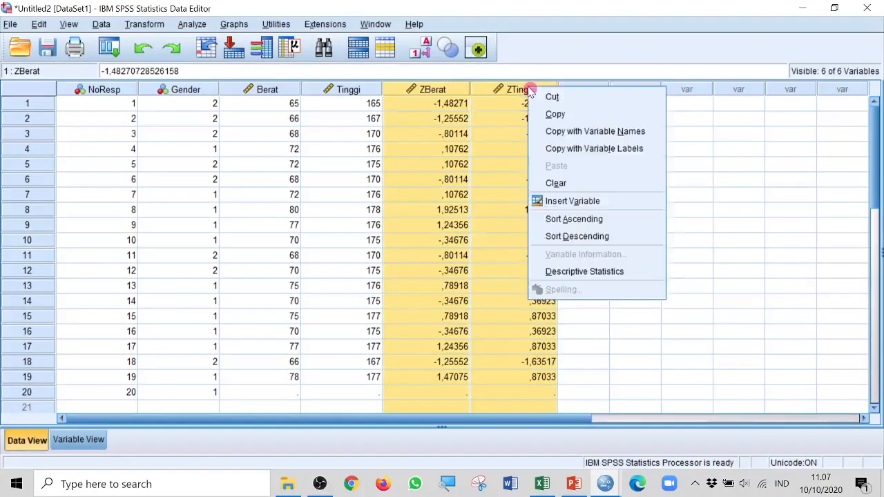
left_click(580, 184)
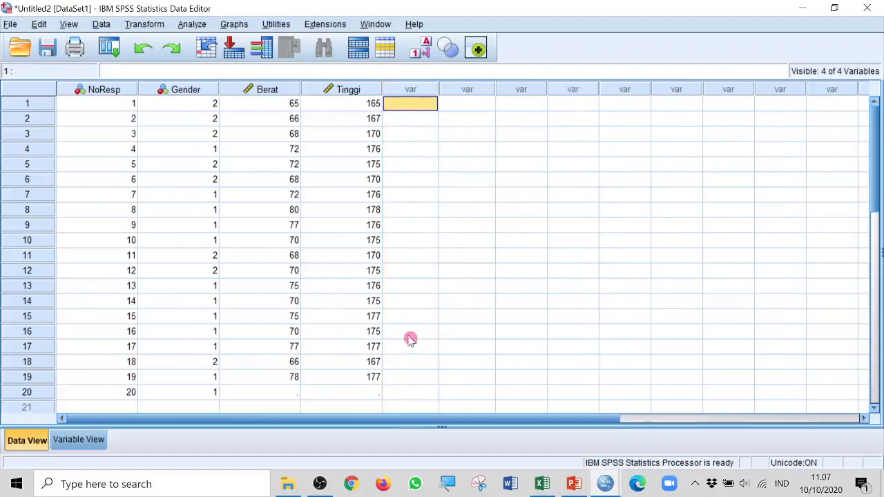
Run the Explore analysis on the data set with weight (Berat) and height (Tinggi) as the dependent variables
left_click(193, 26)
mouse_move(261, 61)
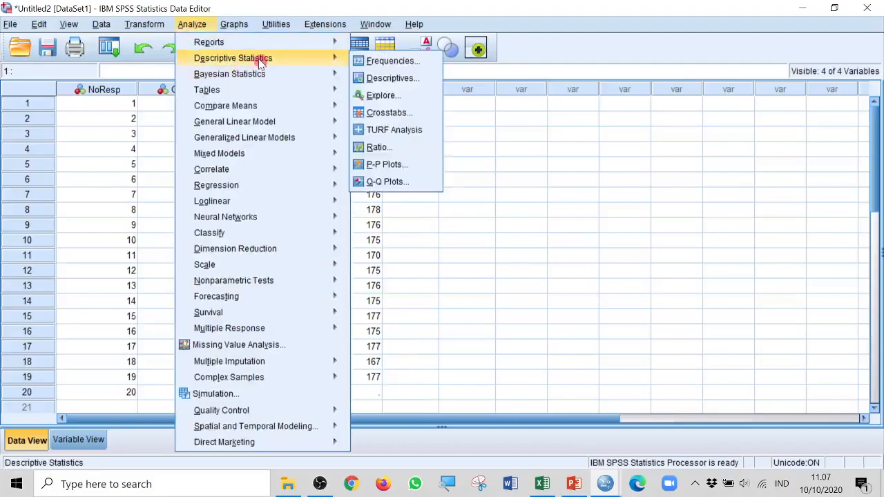
mouse_move(342, 74)
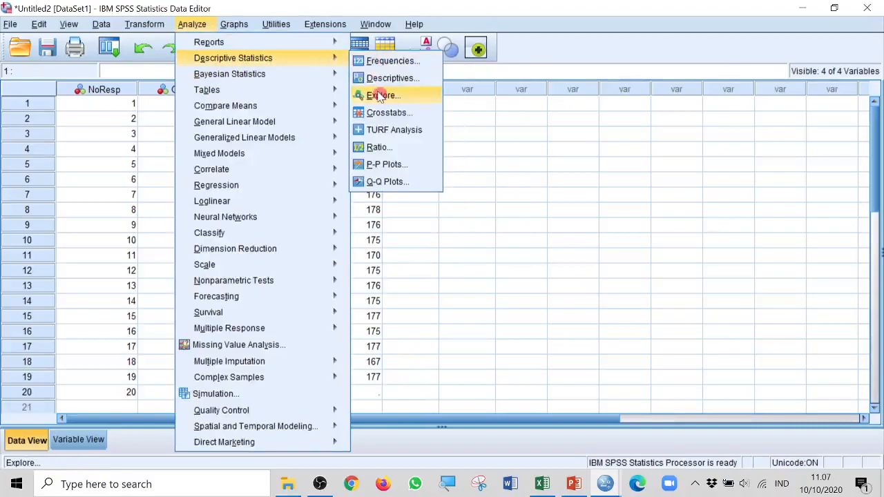
left_click(380, 96)
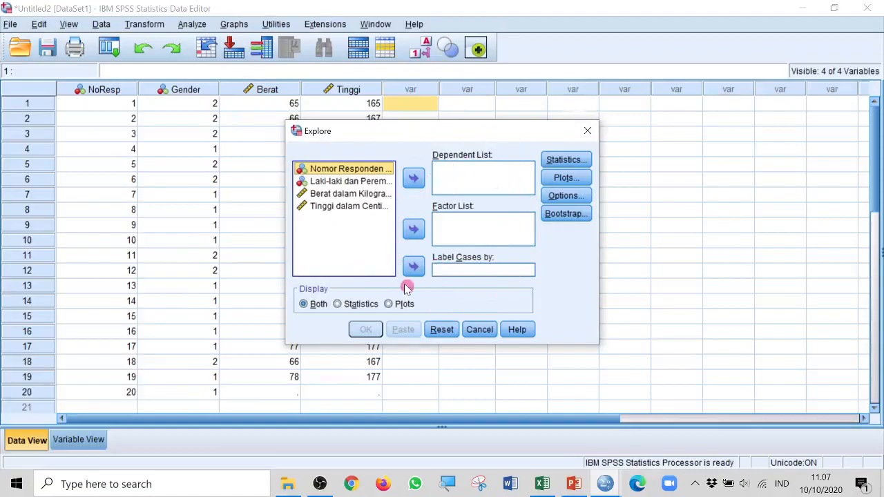
left_click(358, 195)
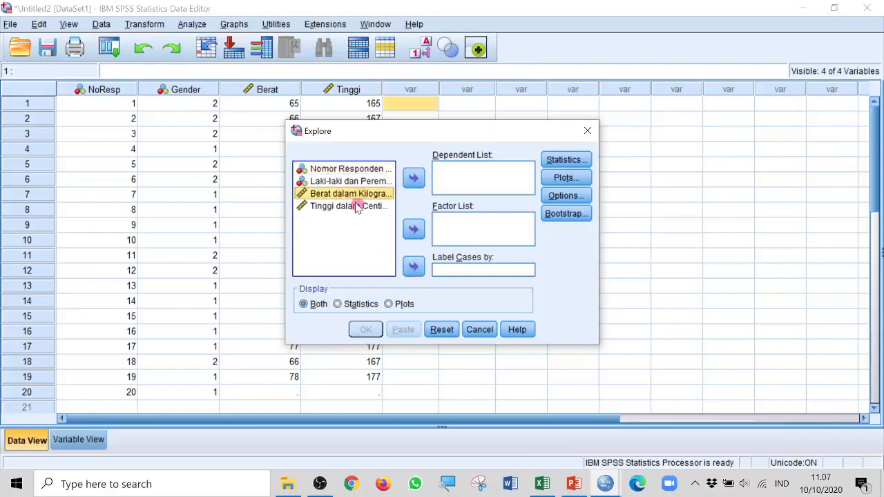
left_click(354, 207, "shift")
left_click(413, 178)
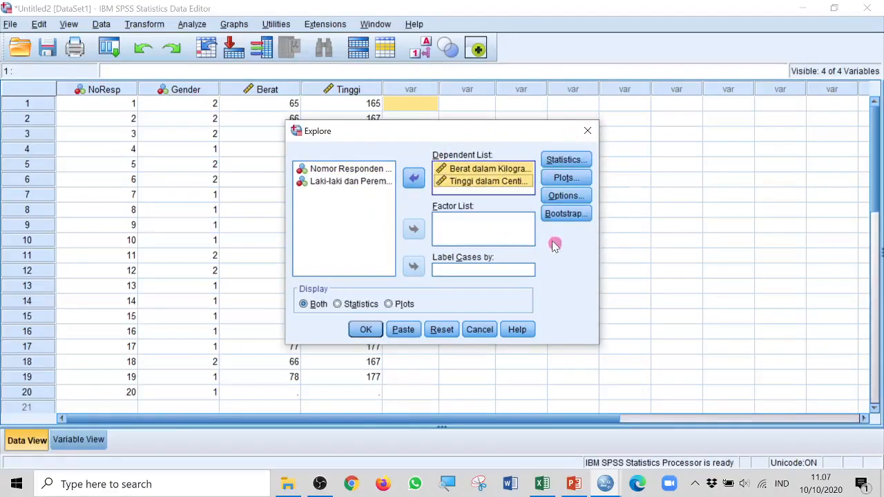
left_click(366, 331)
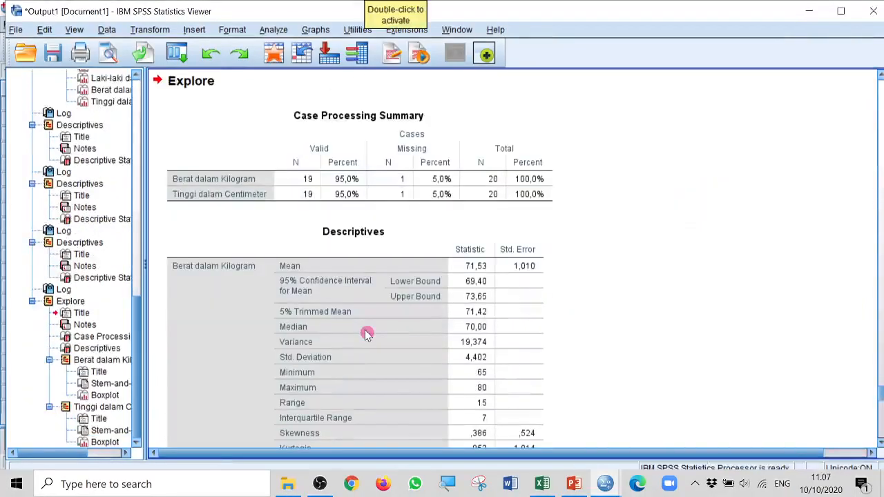
Examine the Explore output for weight and height, from the case processing summary and descriptives to the stem-and-leaf plots and boxplots
left_click(310, 146)
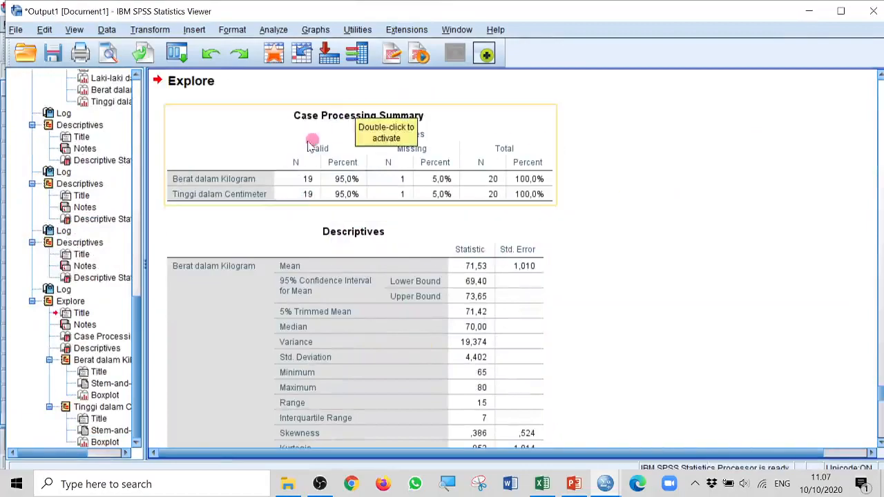
left_click(612, 217)
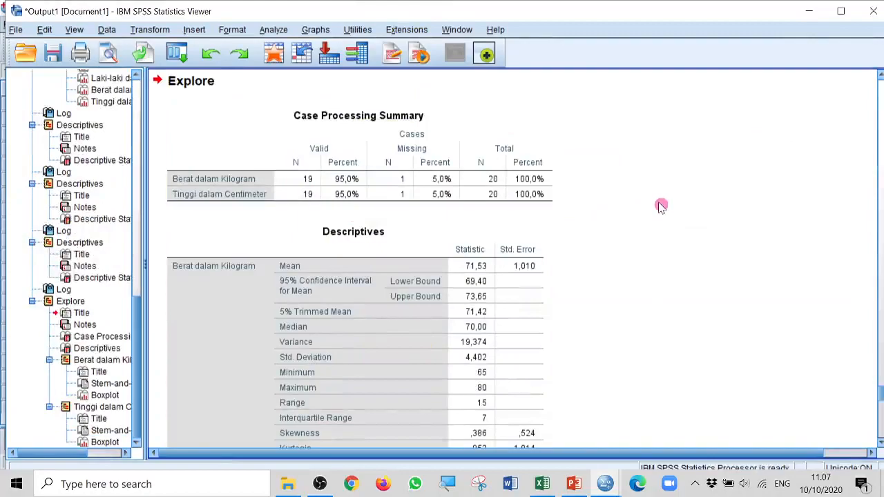
scroll(661, 207, "down", 3)
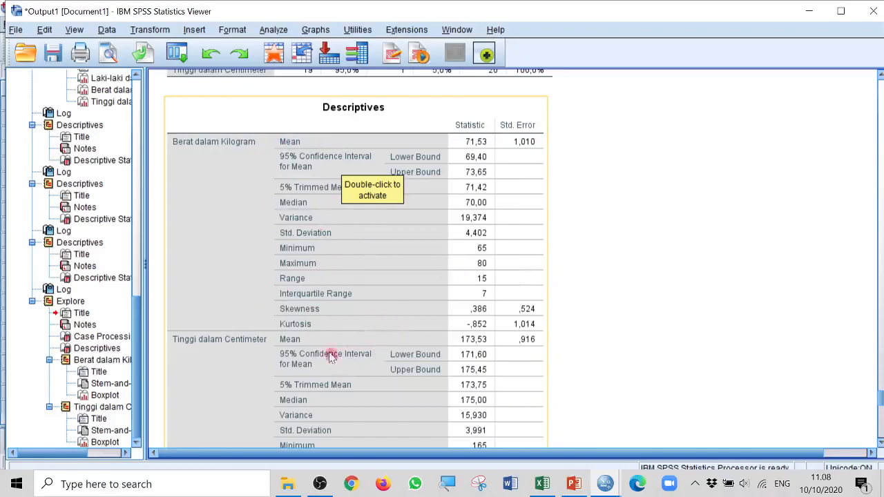
scroll(186, 345, "down", 5)
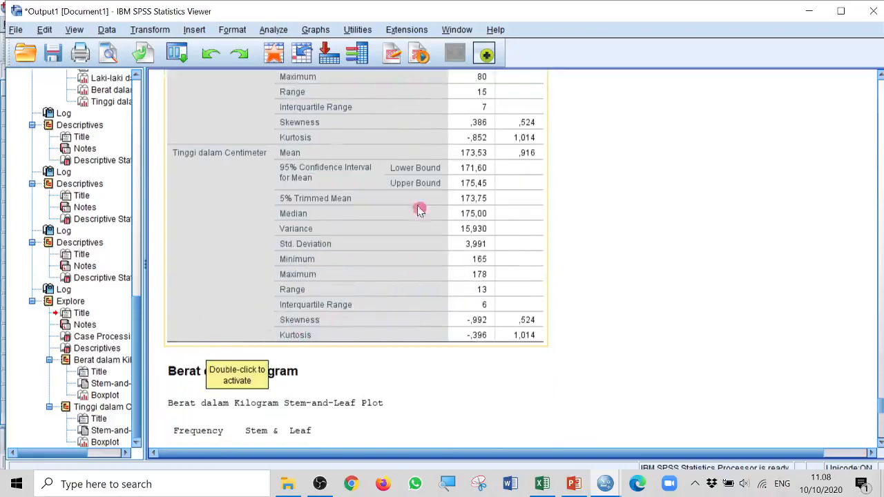
scroll(321, 271, "down", 2)
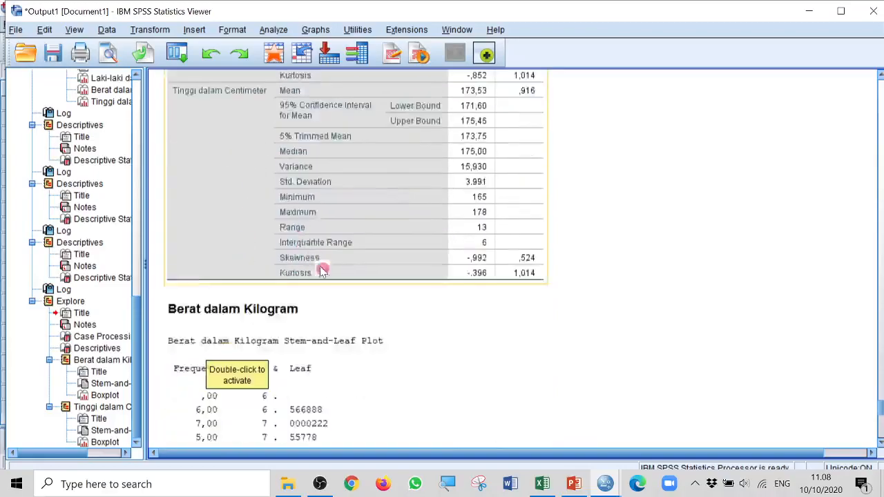
scroll(321, 271, "down", 5)
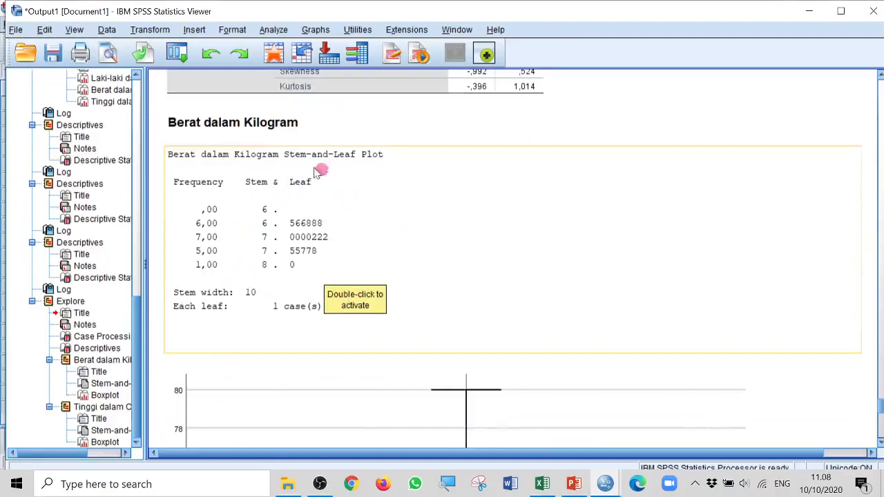
scroll(460, 284, "down", 8)
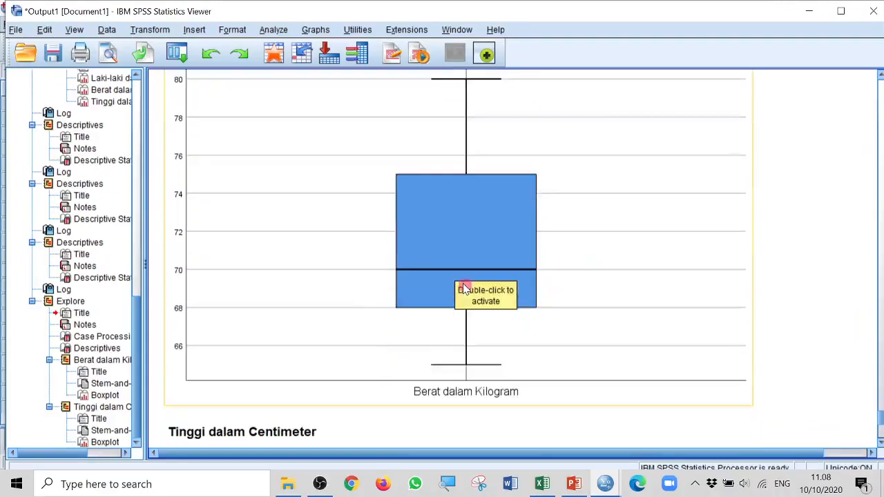
scroll(515, 281, "down", 9)
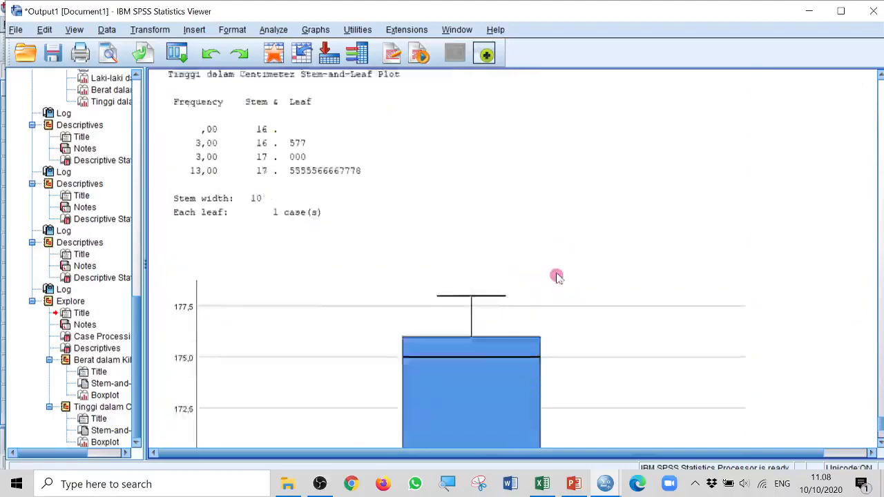
scroll(562, 277, "down", 5)
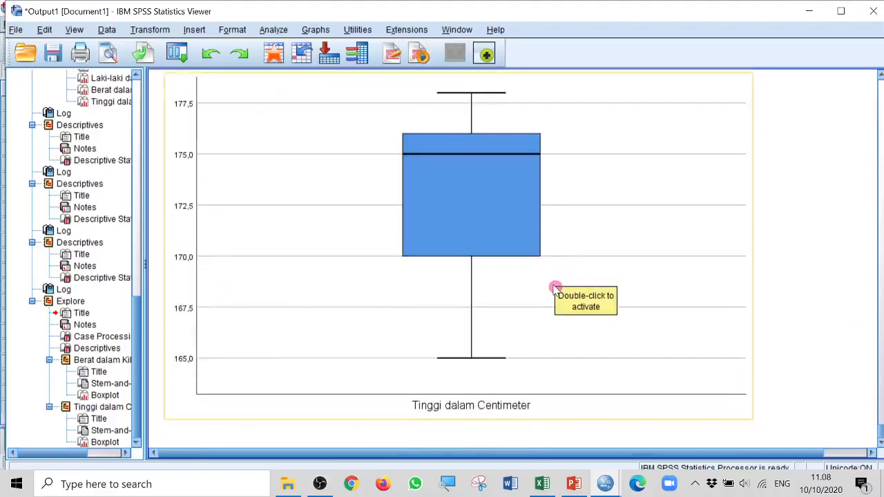
Run Explore again for weight and height, adding gender (Laki-laki dan Perempuan) as the factor
left_click(274, 30)
mouse_move(290, 66)
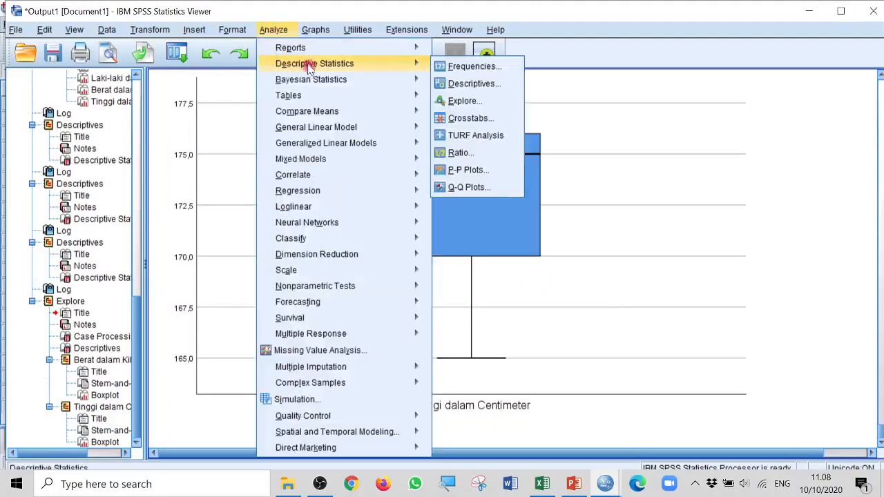
left_click(465, 101)
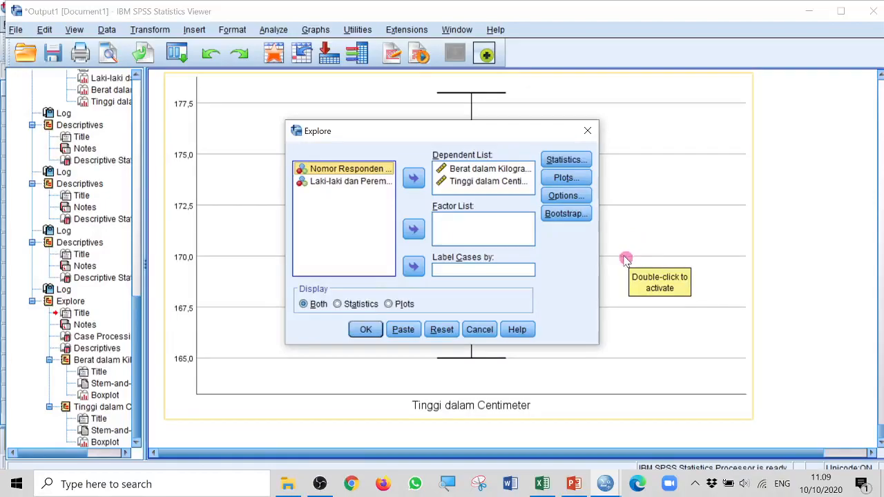
left_click(360, 182)
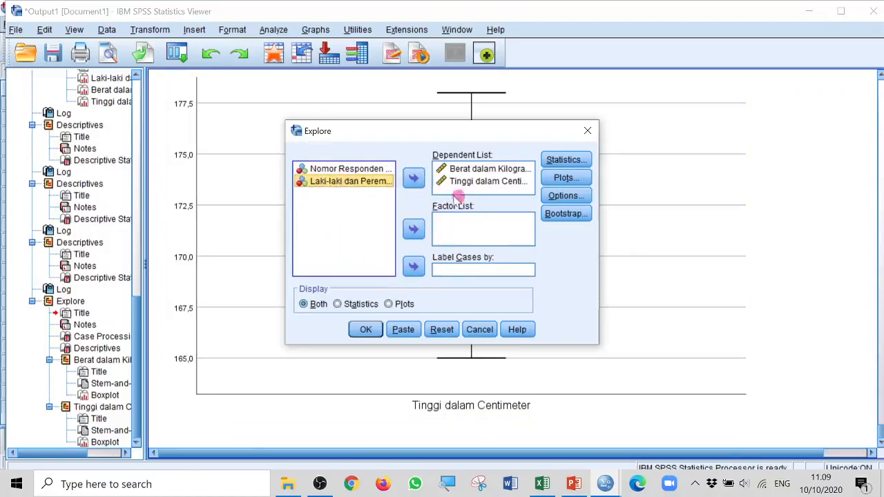
left_click(414, 230)
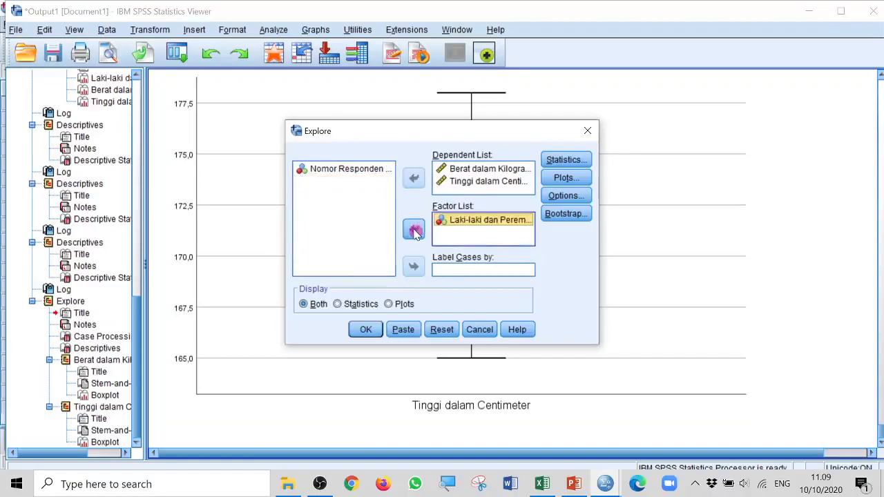
left_click(367, 330)
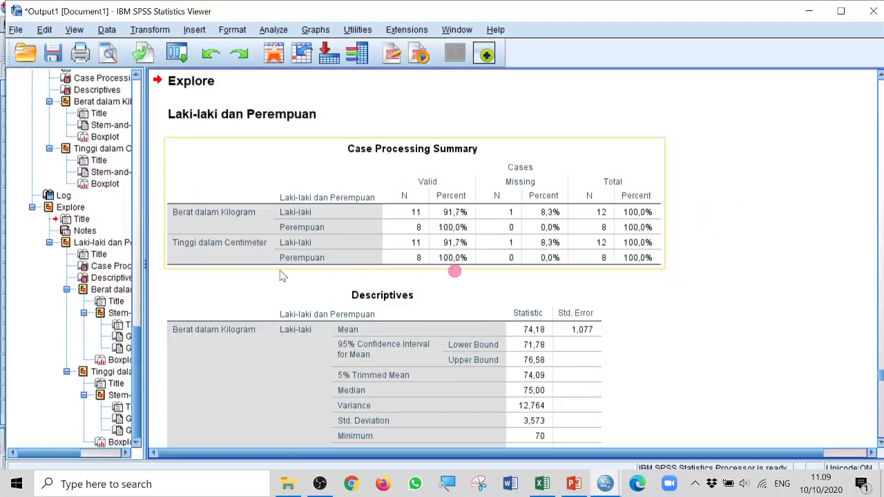
Examine the Explore output split by gender, including the case processing summary, descriptives, stem-and-leaf plots and boxplots for weight and height
left_click(176, 251)
left_click(180, 201)
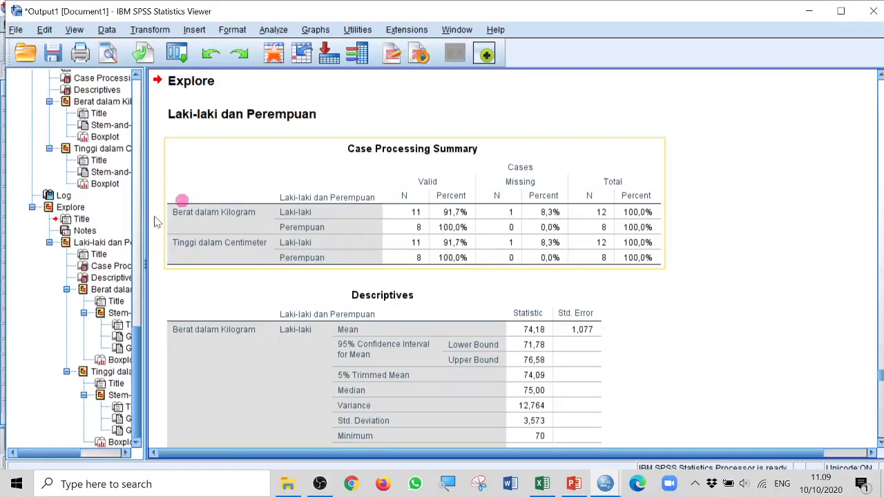
left_click(294, 216)
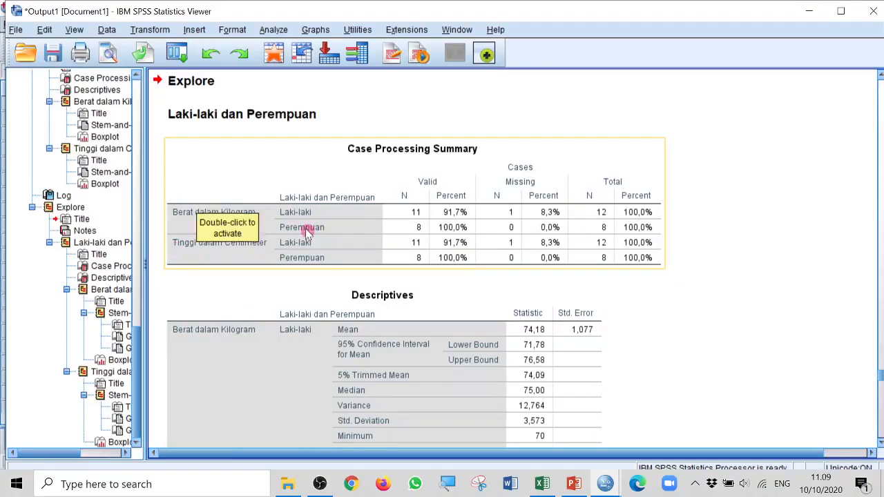
left_click(675, 223)
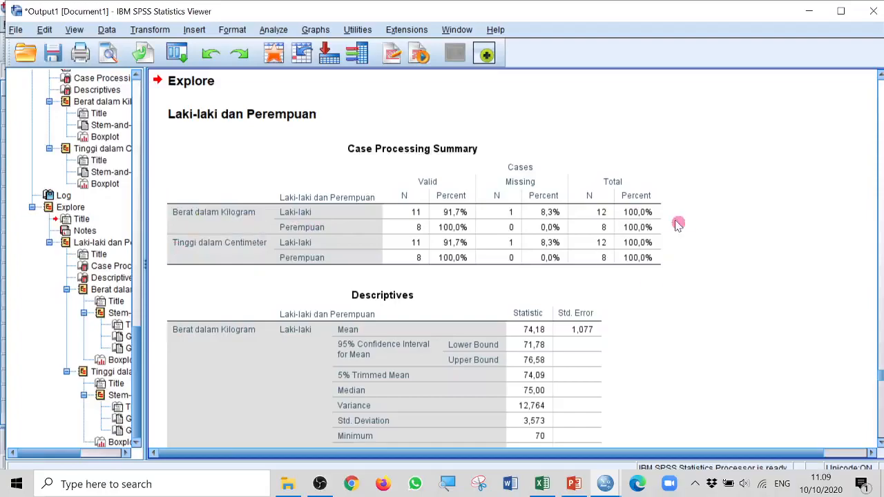
scroll(637, 306, "down", 3)
scroll(635, 311, "down", 3)
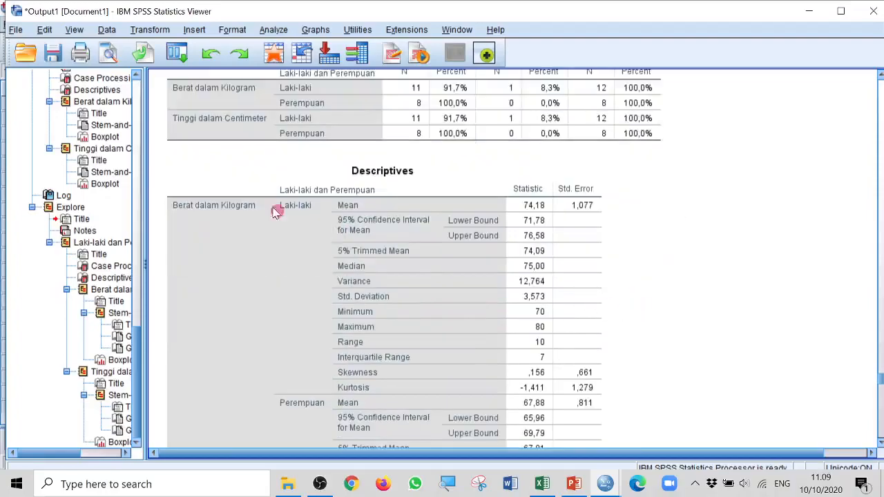
left_click(208, 208)
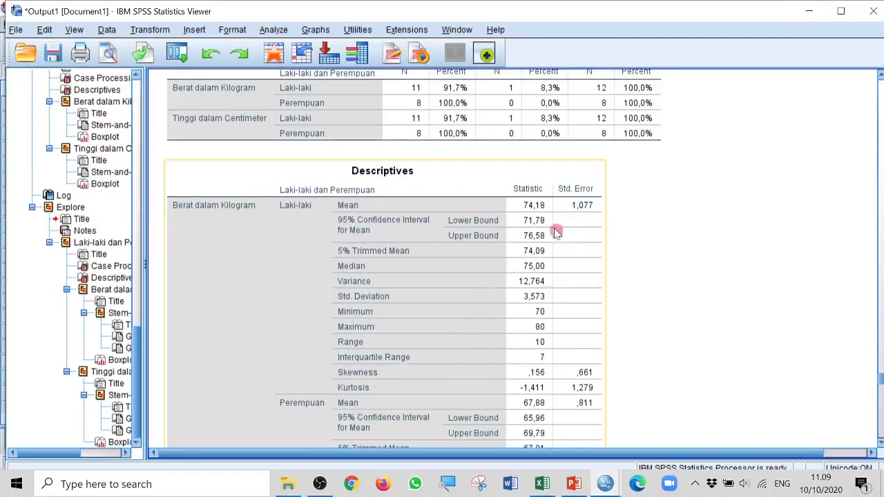
scroll(386, 263, "down", 9)
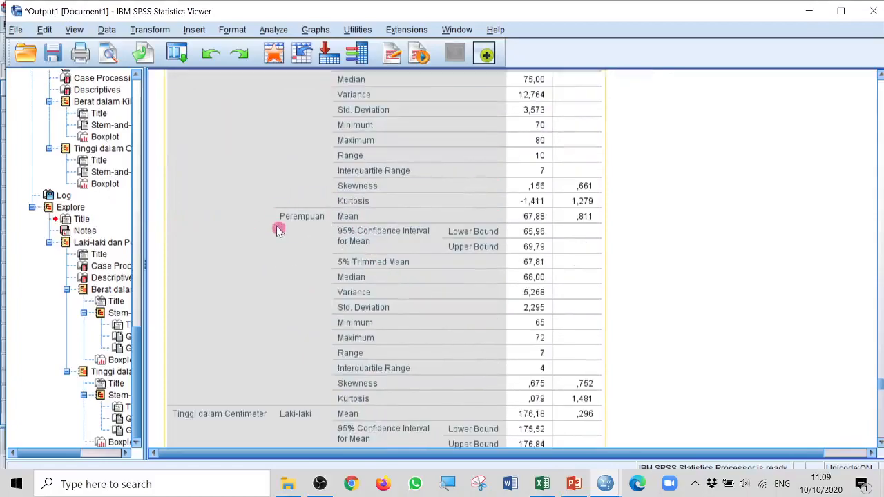
scroll(276, 235, "down", 9)
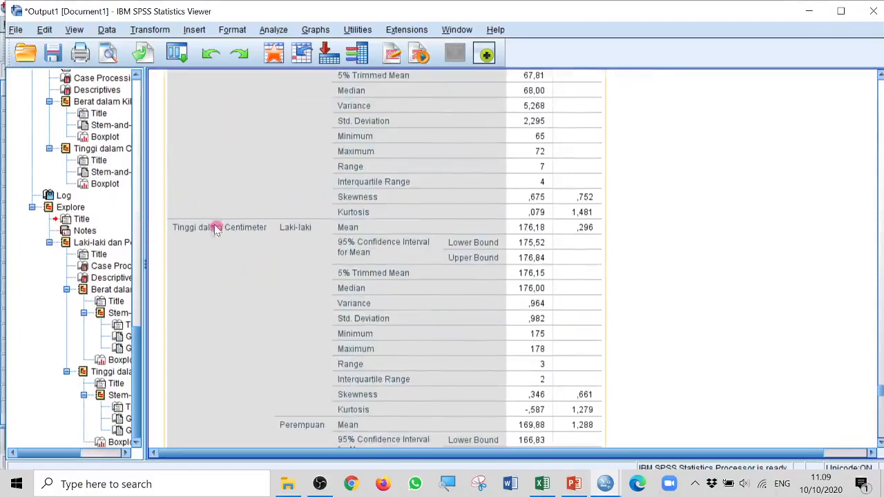
scroll(355, 304, "down", 12)
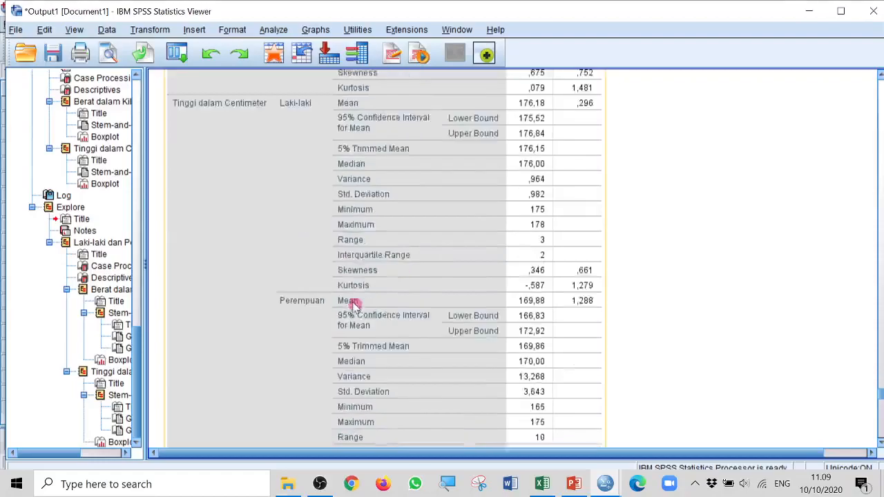
scroll(331, 269, "down", 15)
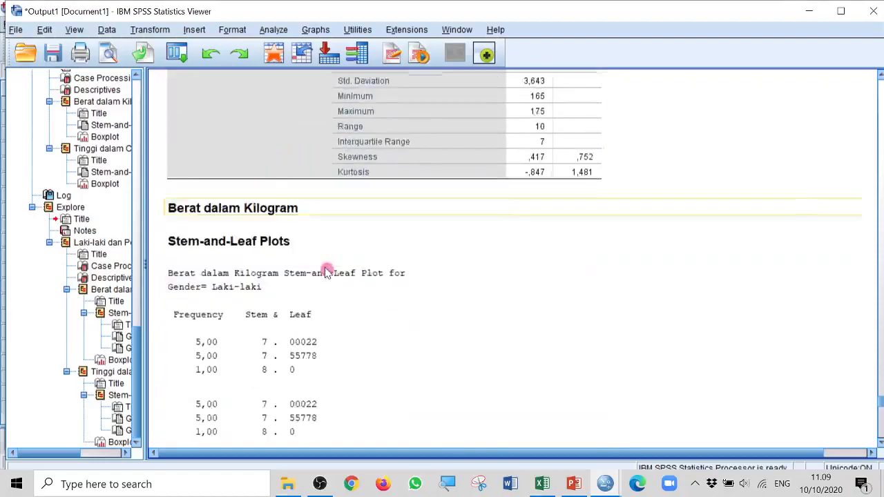
scroll(377, 283, "down", 18)
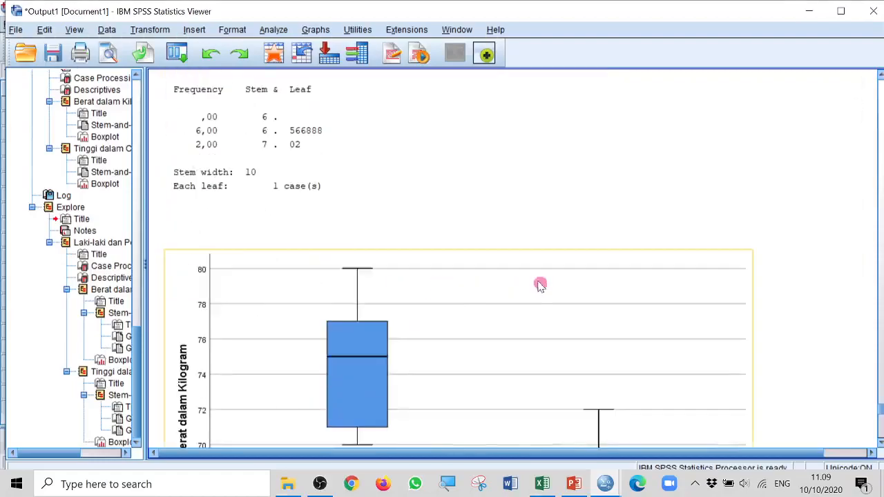
scroll(498, 304, "down", 9)
scroll(497, 308, "down", 20)
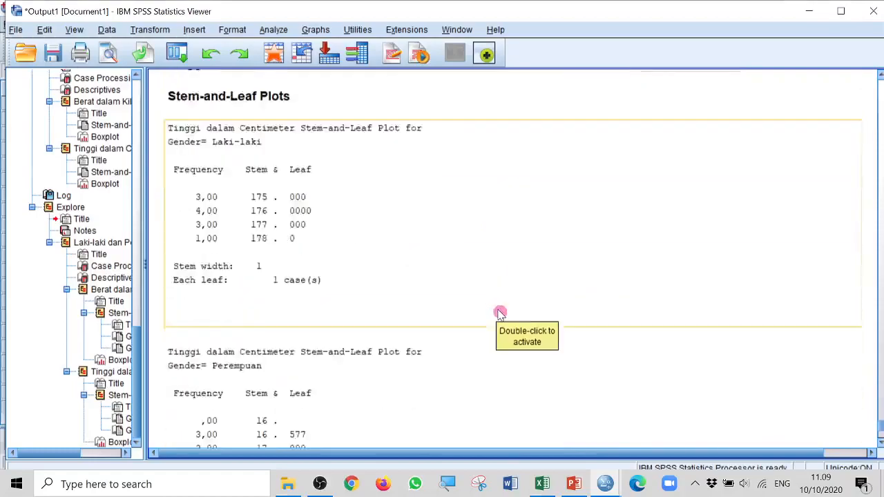
scroll(501, 315, "down", 13)
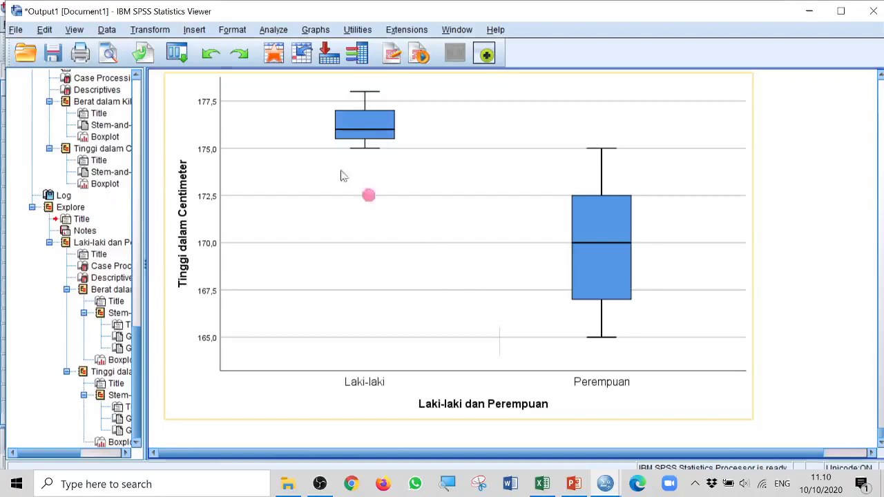
Reopen the Explore analysis and remove gender (Laki-laki dan Perempuan) from the factors, keeping weight and height as dependent variables
left_click(273, 31)
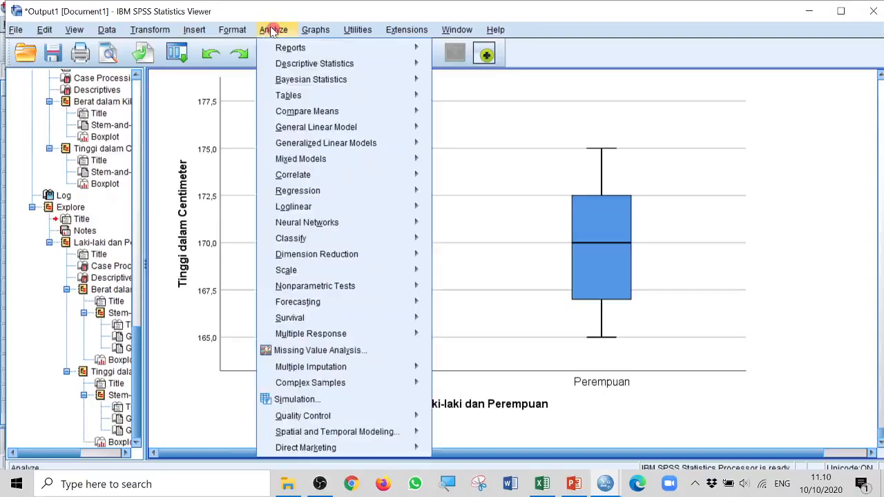
mouse_move(306, 62)
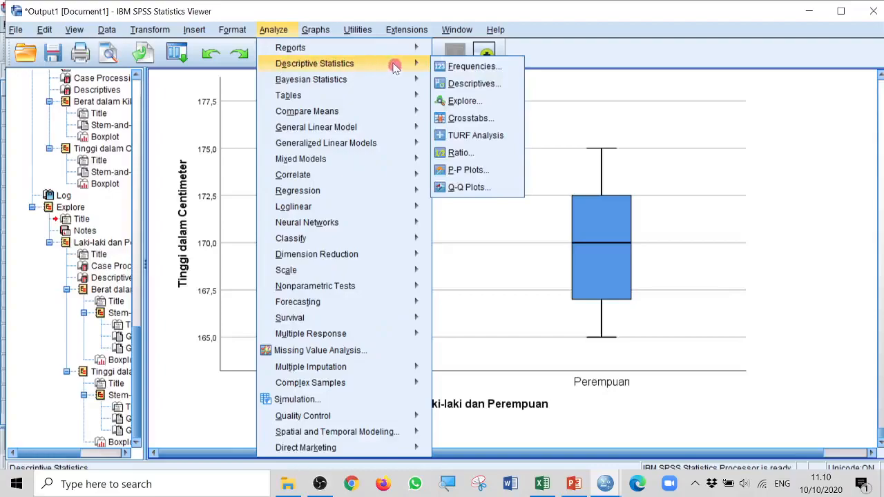
left_click(465, 101)
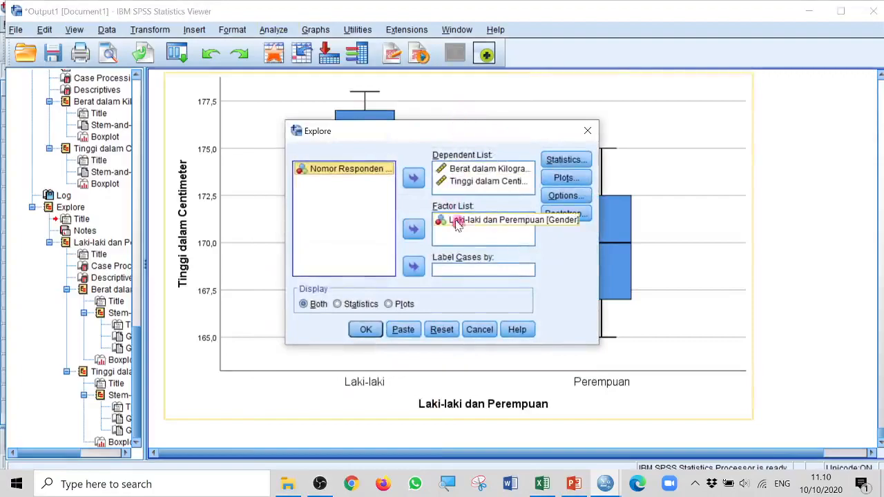
left_click(478, 223)
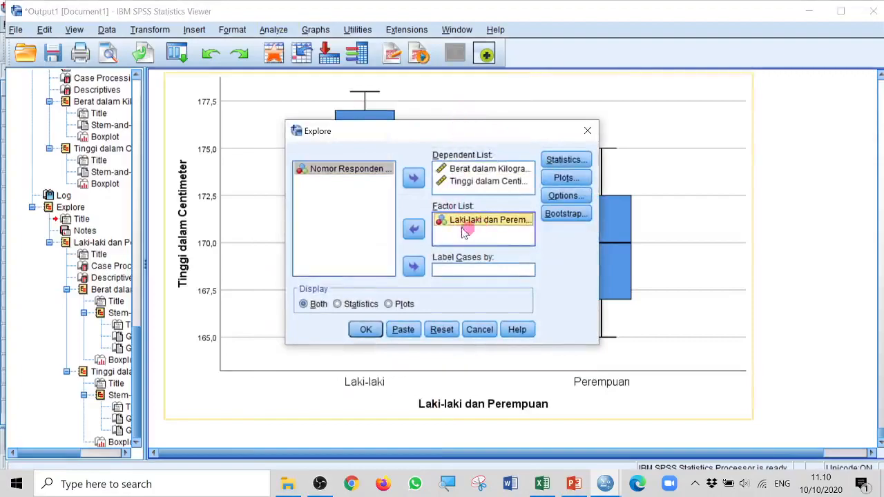
left_click(414, 230)
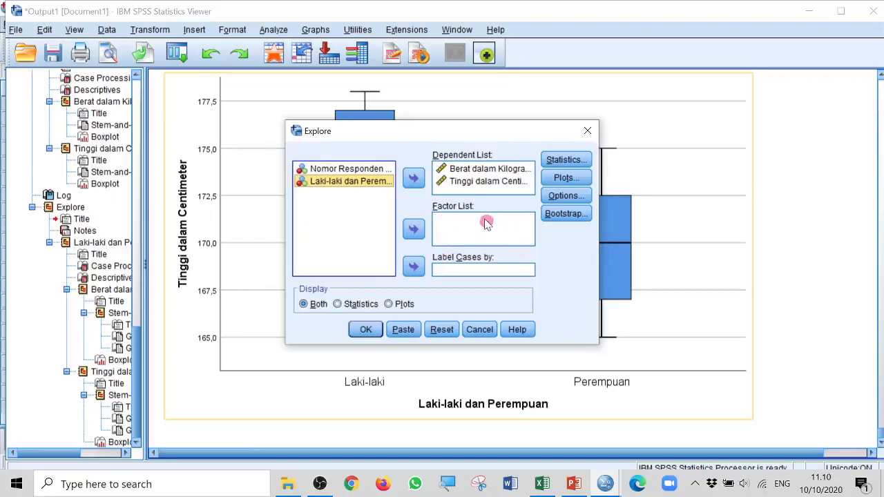
Add a histogram and normality plots with tests to the Explore plots, and run the analysis
left_click(562, 178)
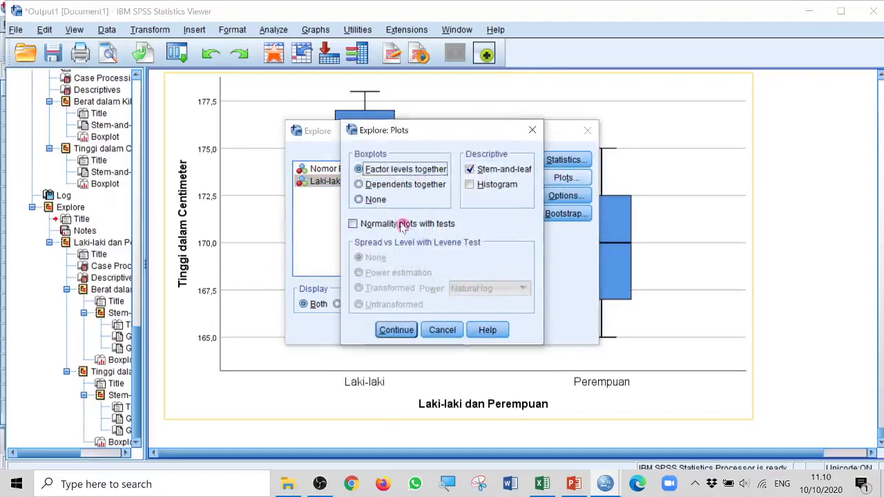
left_click(470, 184)
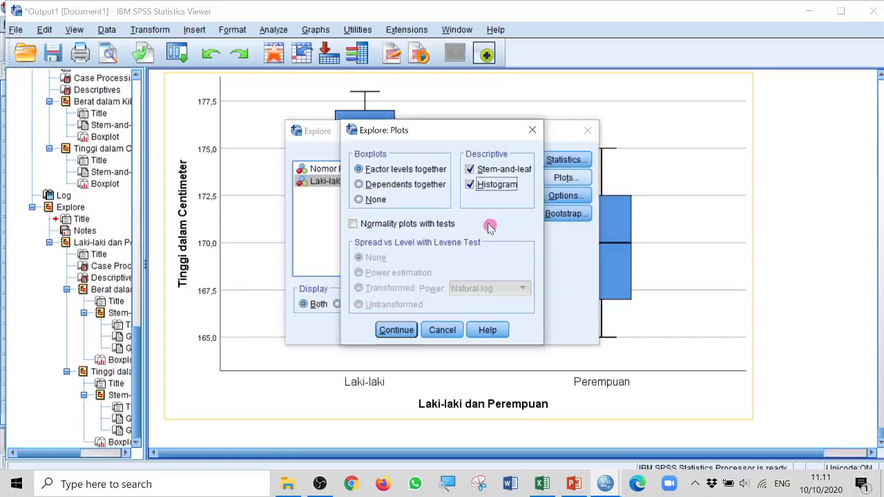
left_click(353, 224)
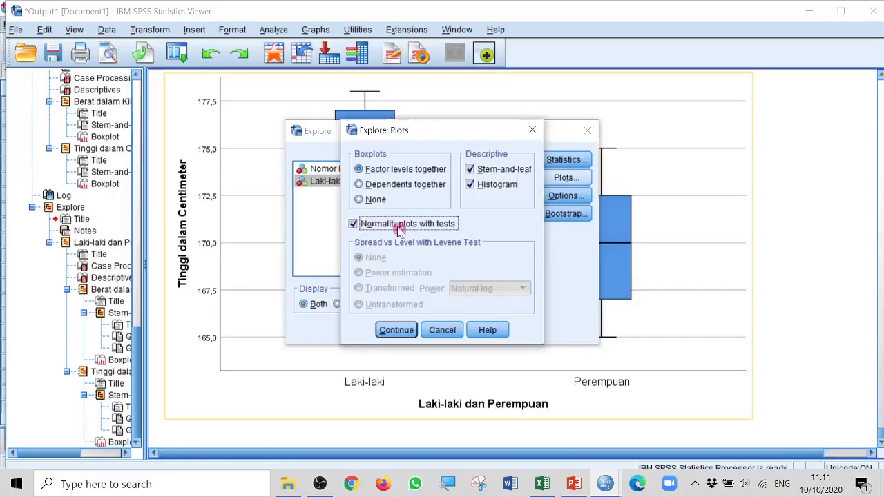
left_click(397, 331)
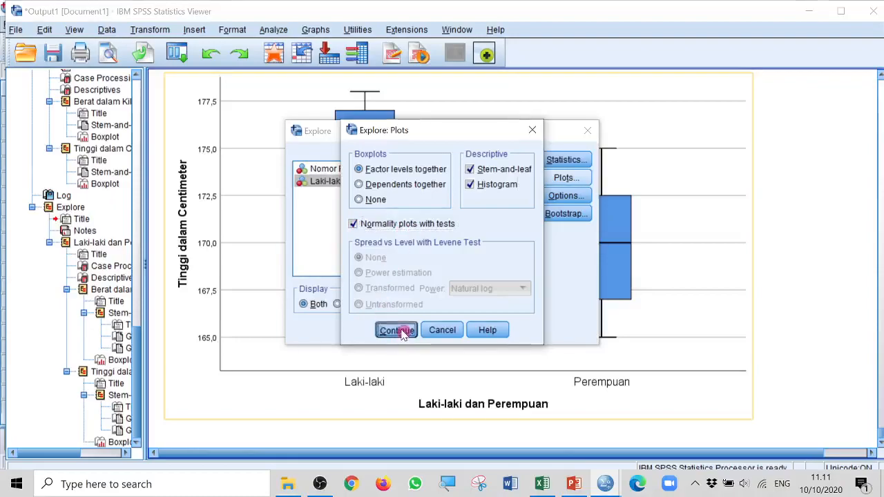
left_click(365, 330)
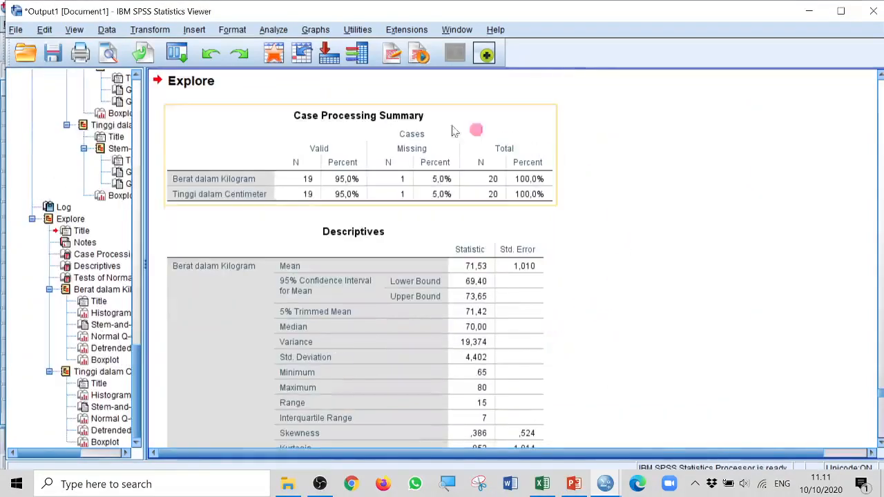
Examine the new Explore output for weight and height, from the descriptives to the Tests of Normality table
scroll(401, 299, "down", 3)
scroll(402, 299, "down", 10)
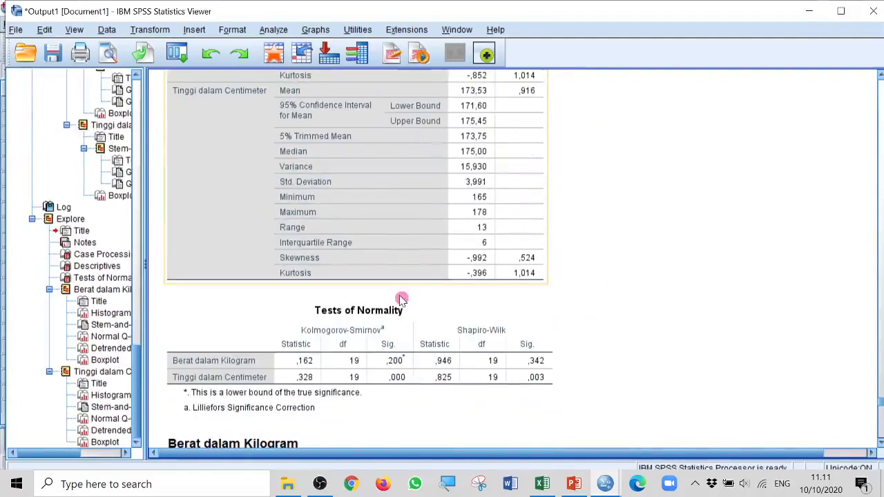
scroll(402, 299, "down", 5)
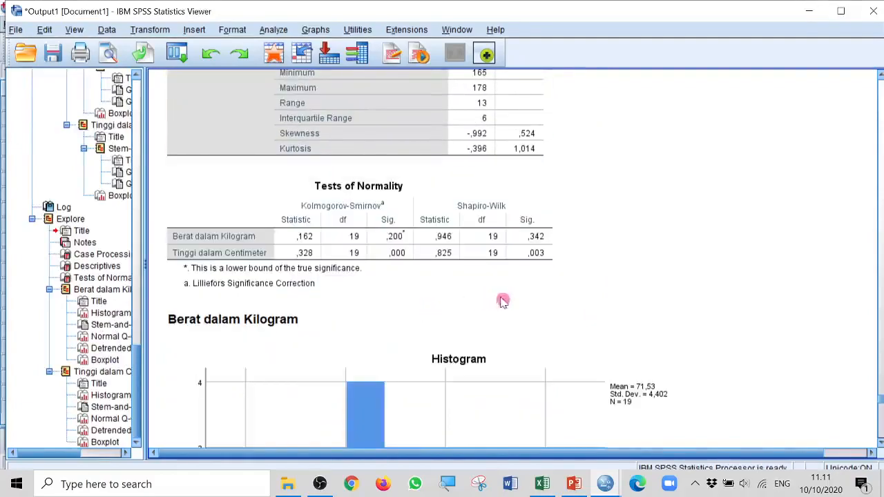